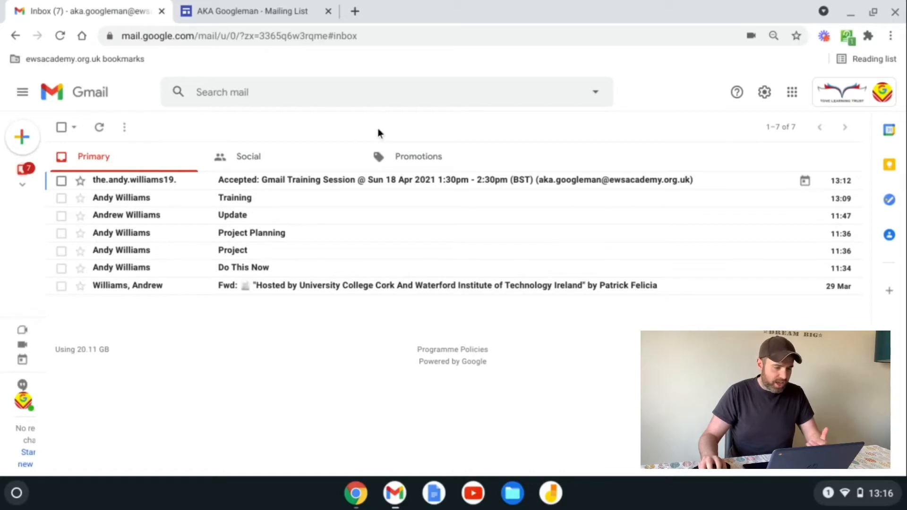
Step: After checking the Social category and returning to Primary, open See all settings on the General tab
click(293, 157)
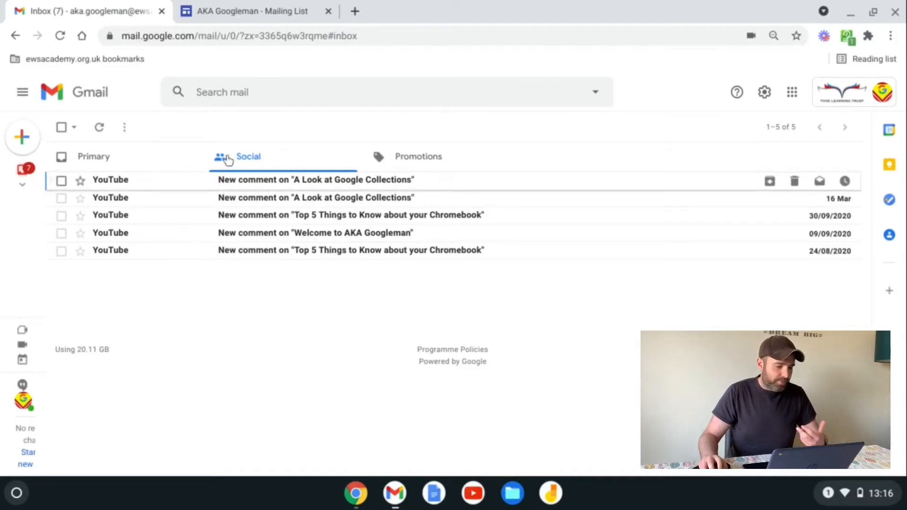
click(140, 159)
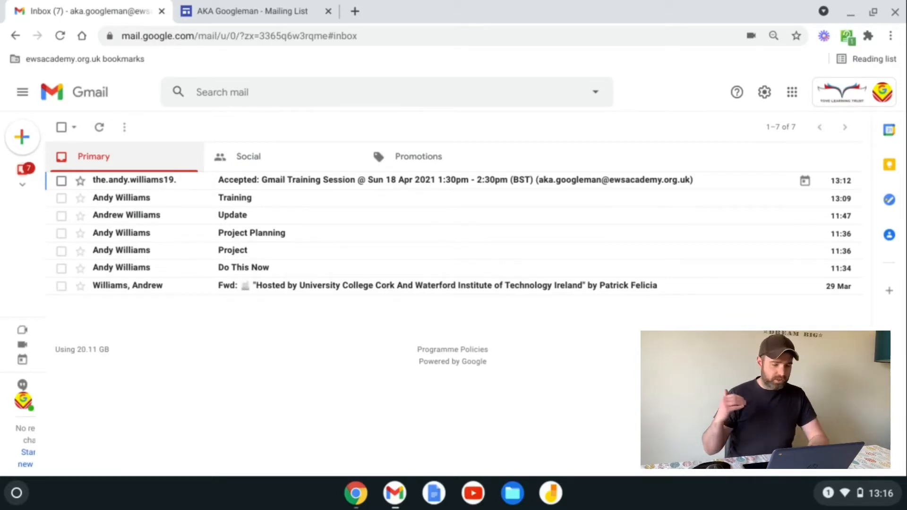
click(766, 93)
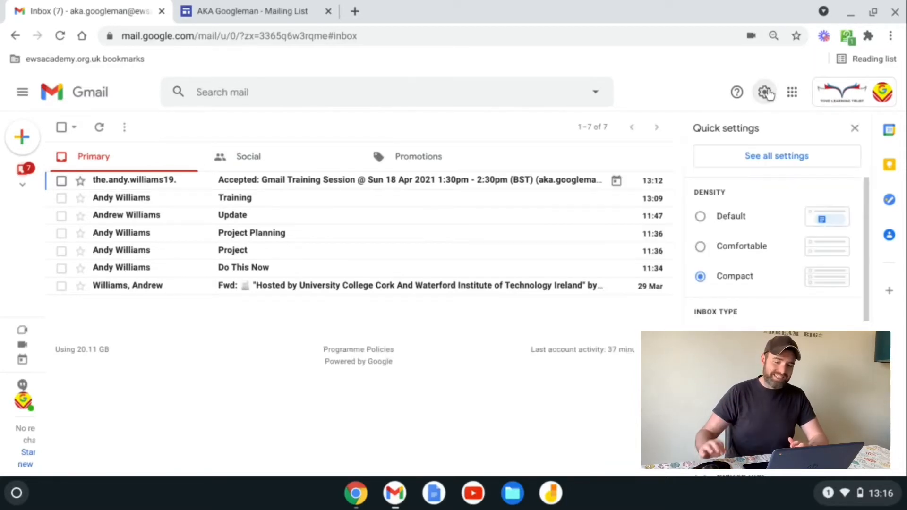
click(773, 157)
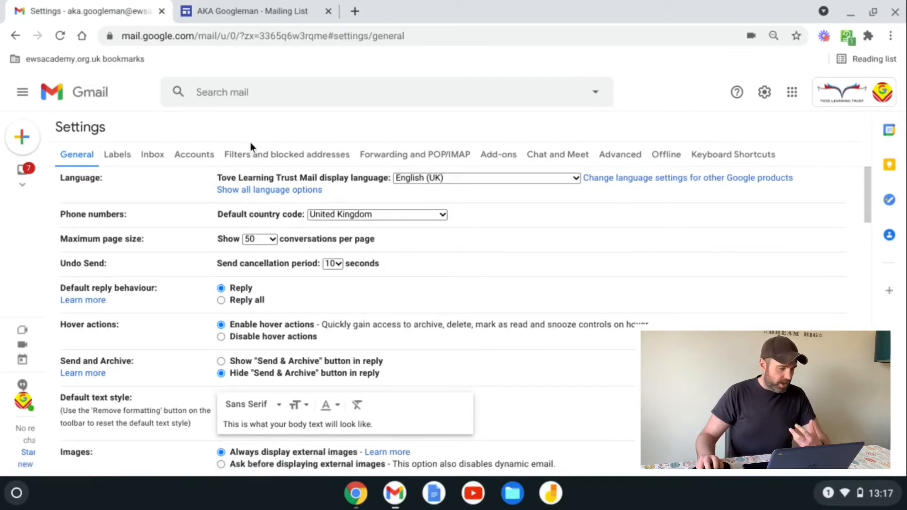
Step: Switch to the Labels settings and scroll down to the user labels, where only 'training' exists
click(125, 158)
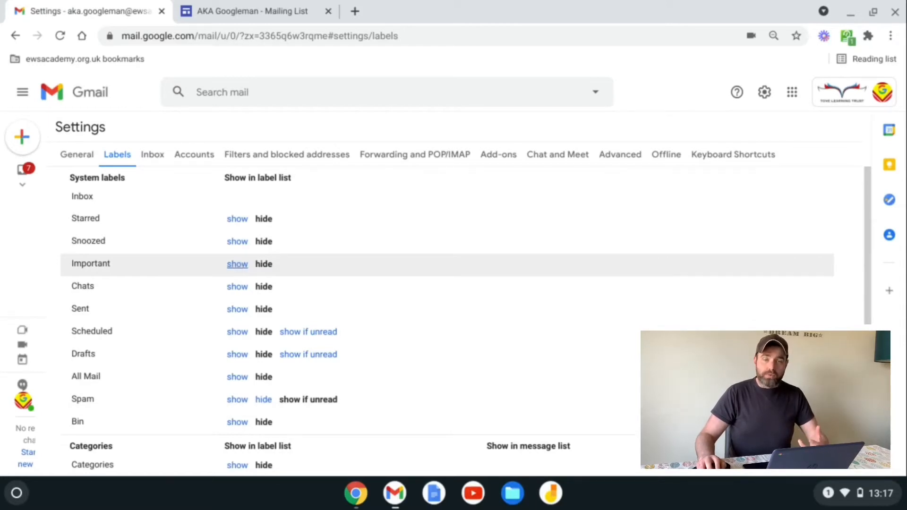
mouse_move(21, 192)
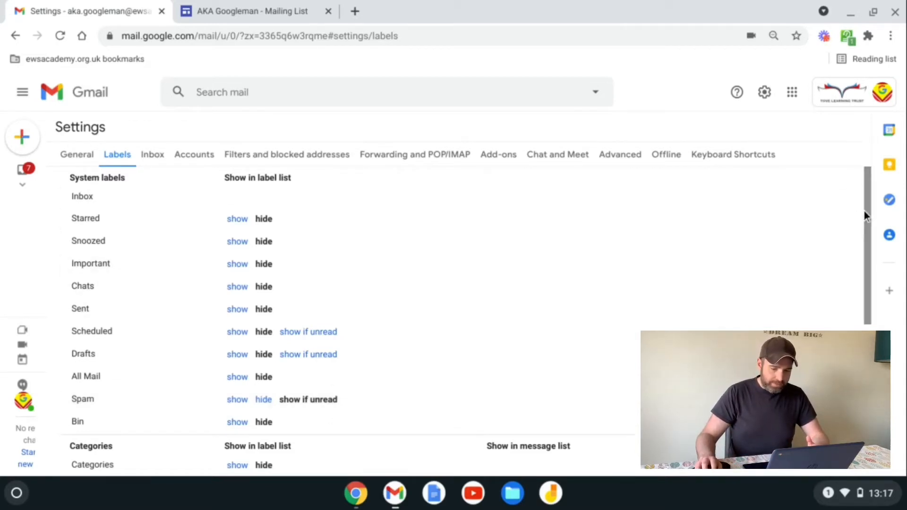
drag(869, 216, 904, 393)
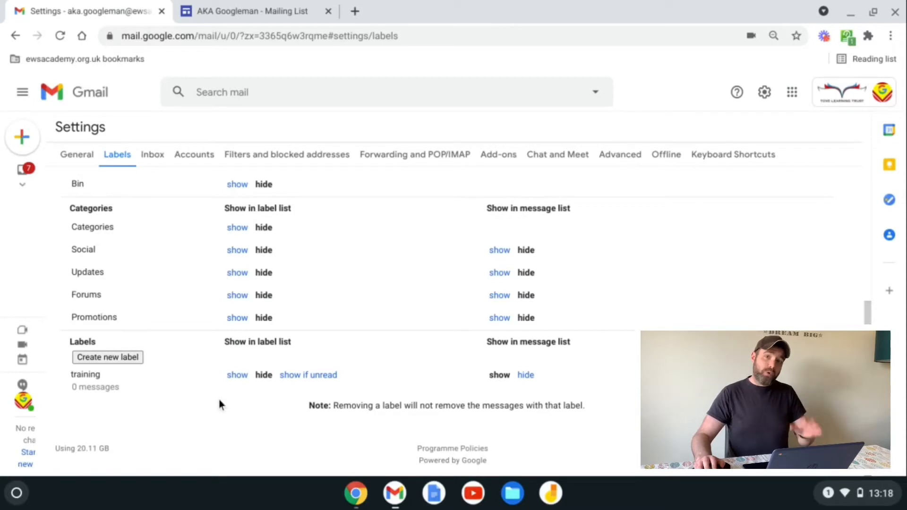
Step: Create new labels named manager, comments and meet
click(121, 359)
text(m)
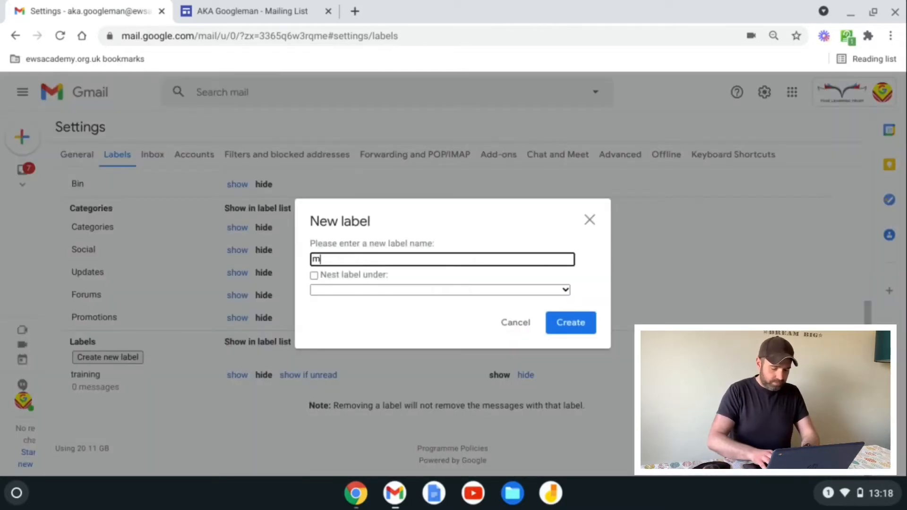
text(anager)
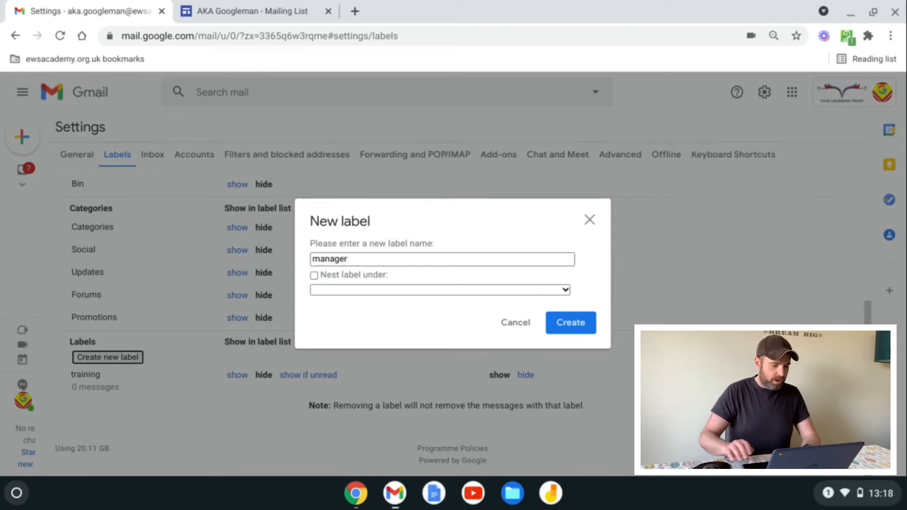
key(Return)
click(115, 353)
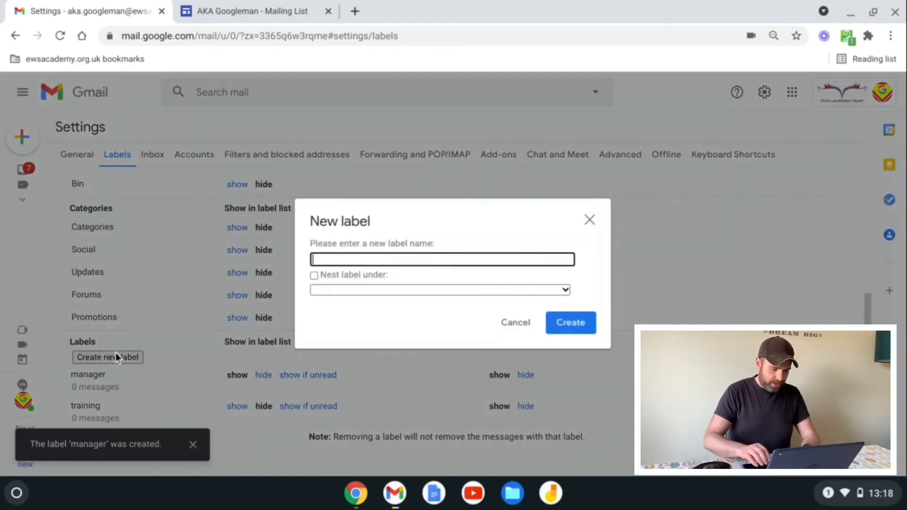
text(comments)
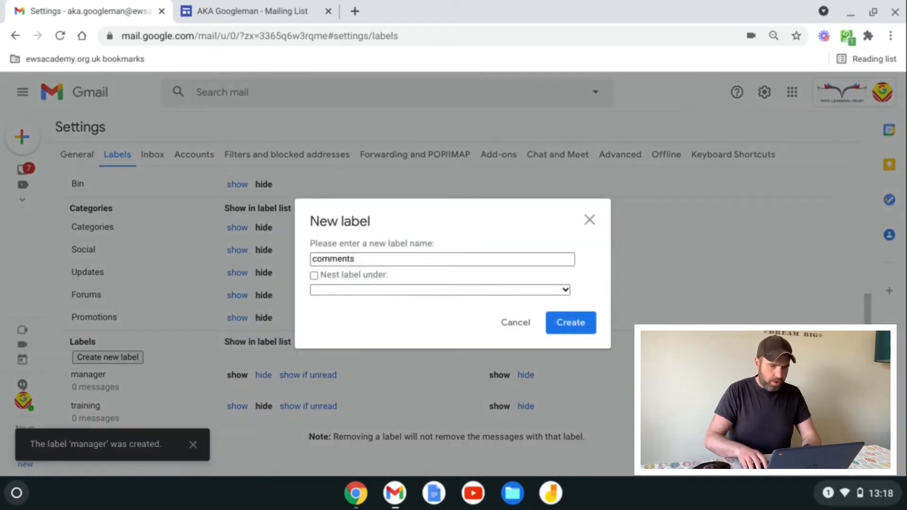
key(Return)
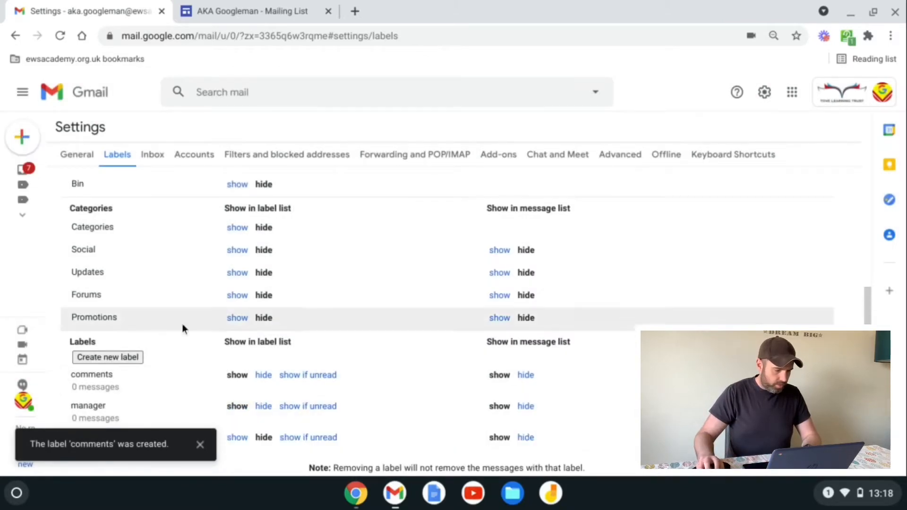
click(116, 362)
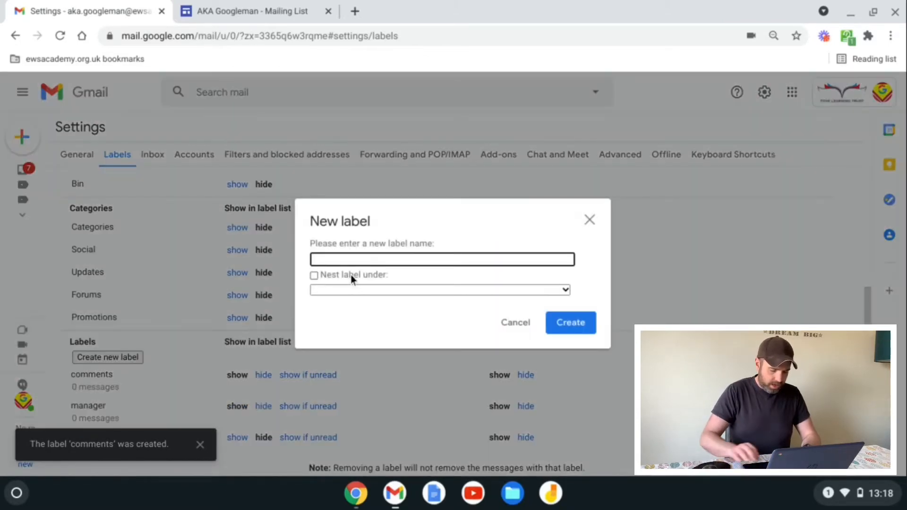
text(meet)
key(Return)
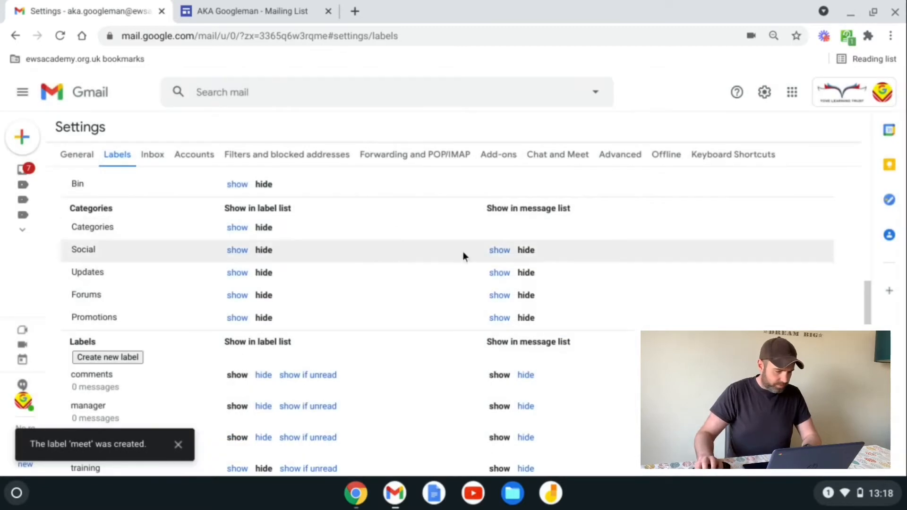
Step: Add two more labels, info and maillist
scroll(425, 303, down, 2)
click(120, 308)
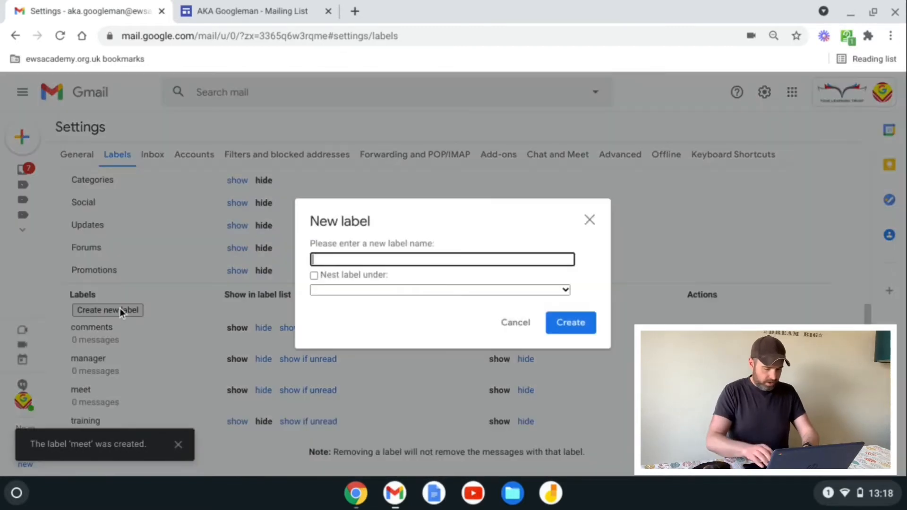
text(info)
key(Return)
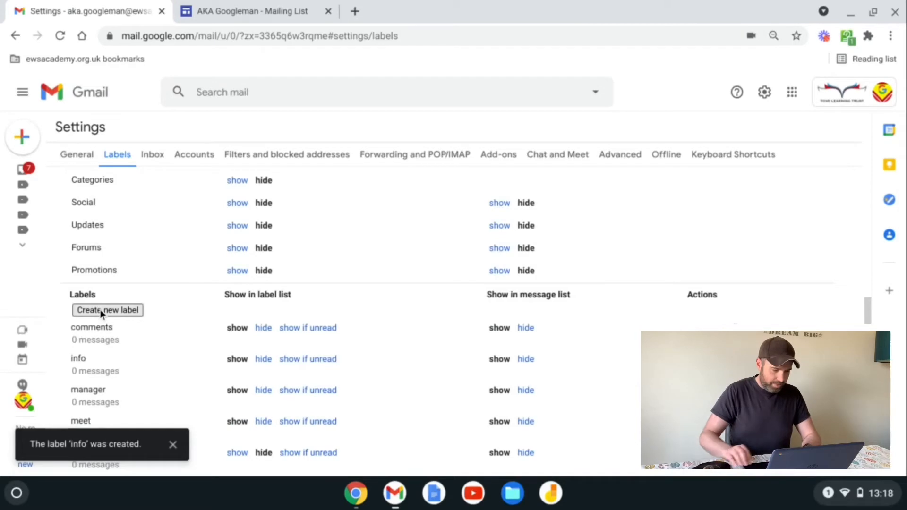
click(131, 308)
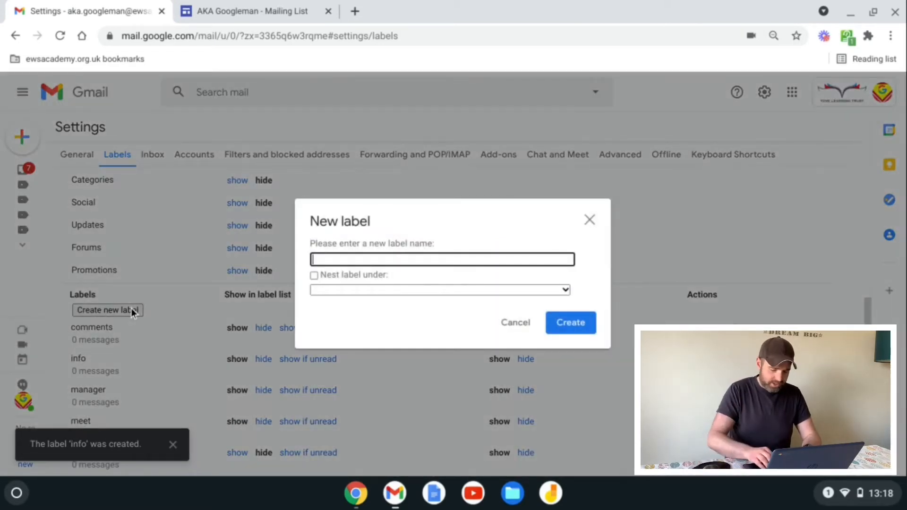
text(maillist)
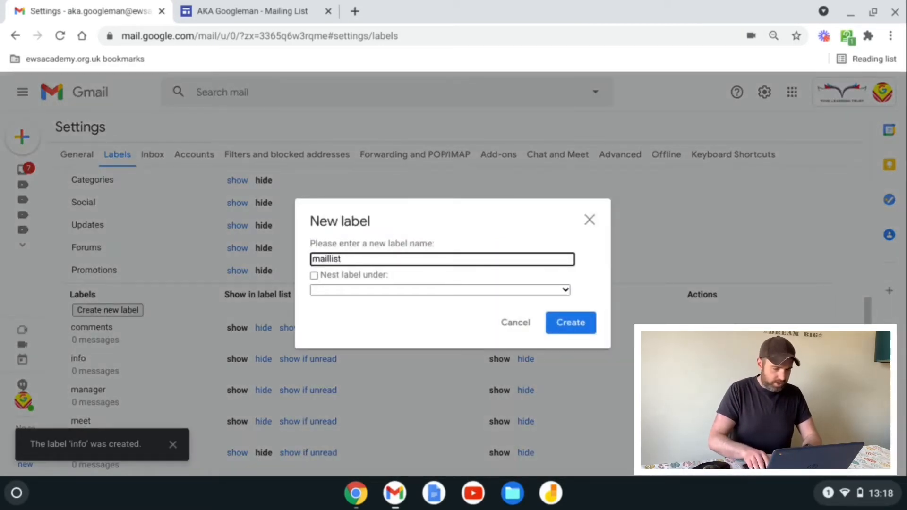
key(Return)
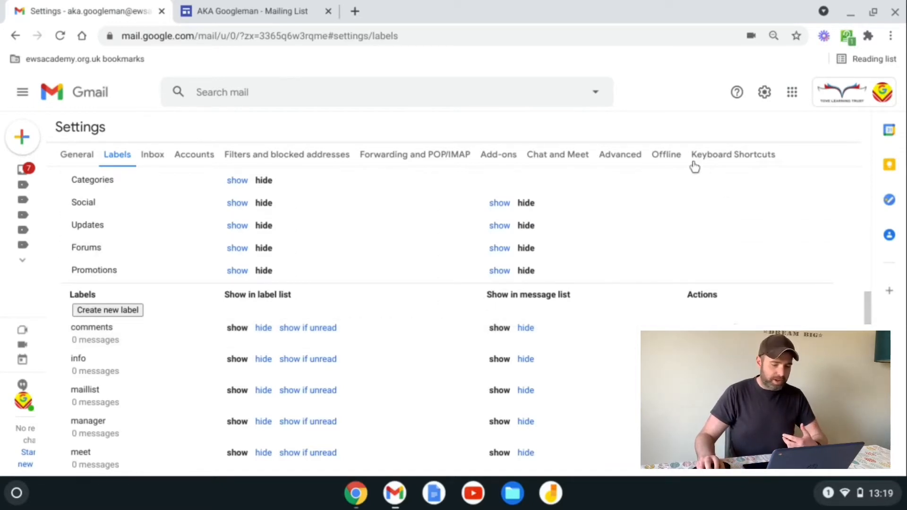
Step: On the Advanced tab, set Auto-advance to Enable and save the changes
click(624, 162)
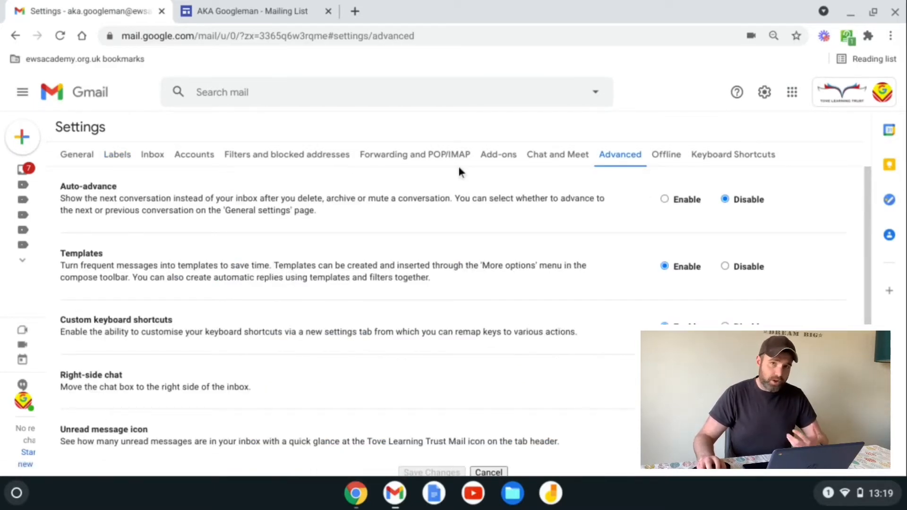
click(665, 200)
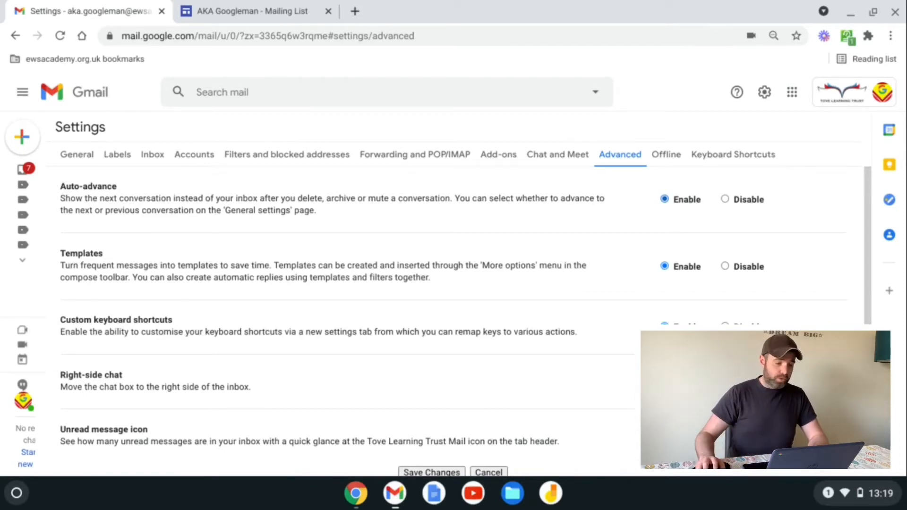
click(451, 470)
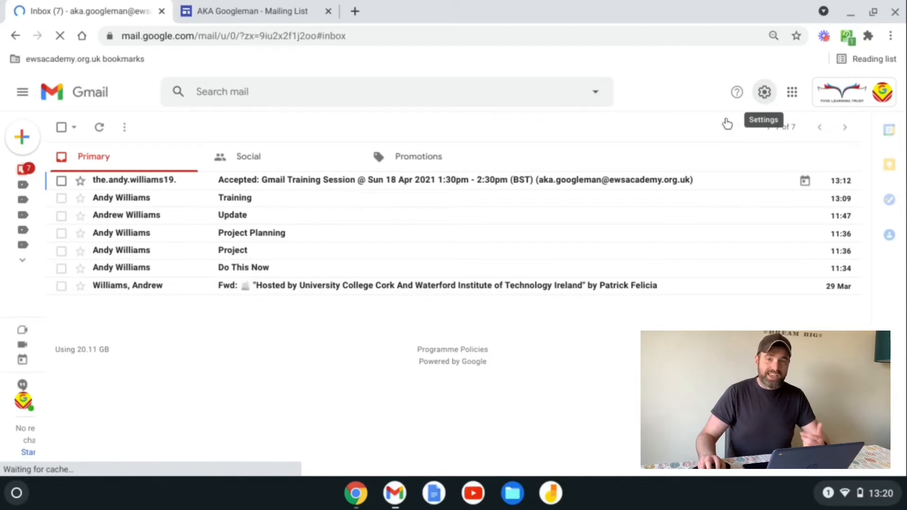
Step: Reopen all settings and scroll the General tab past the 10-second Undo Send option
click(774, 96)
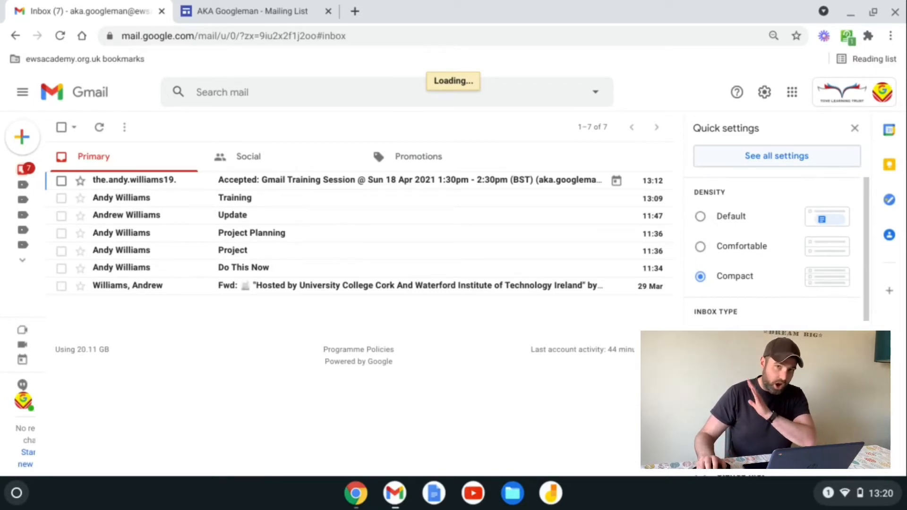
click(776, 155)
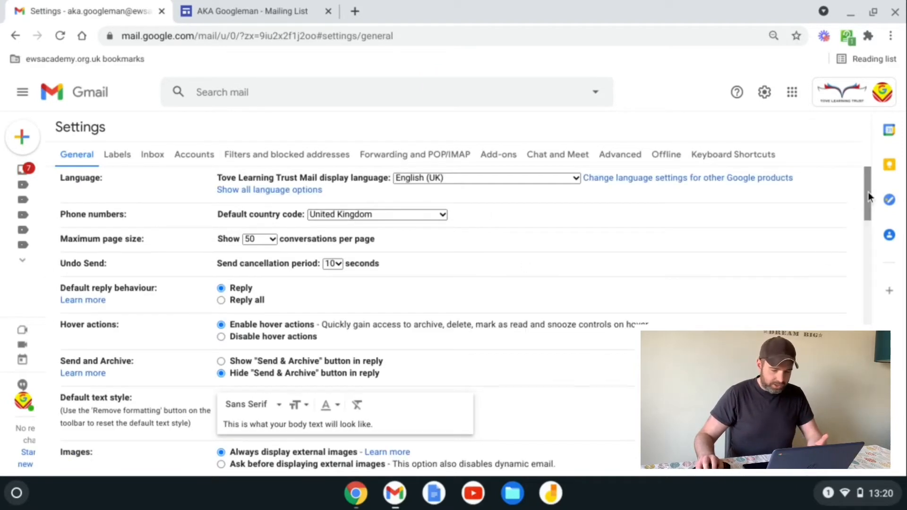
drag(869, 192, 872, 246)
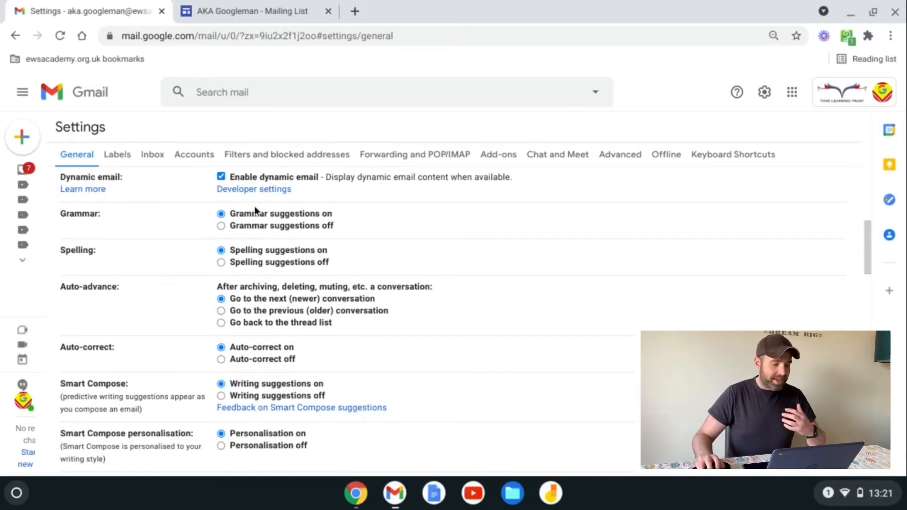
Step: On the Inbox tab, change the inbox type to Multiple Inboxes
click(153, 155)
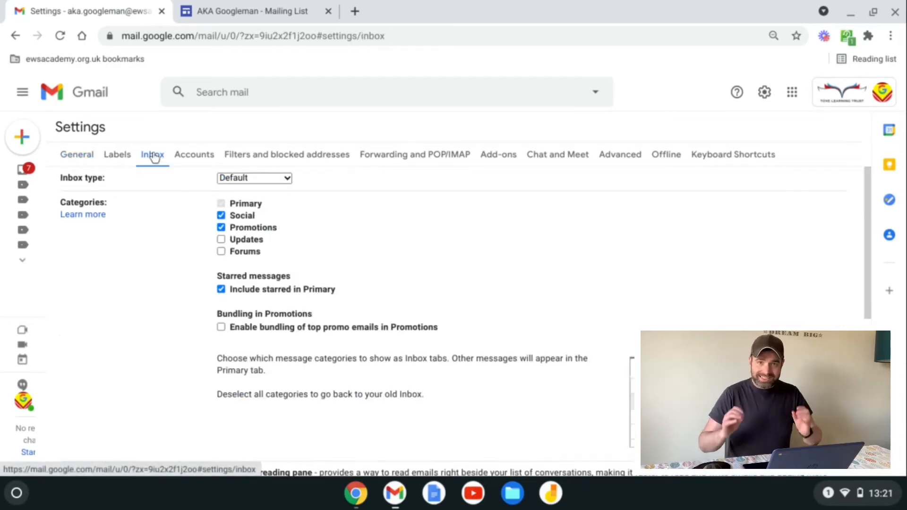
click(286, 178)
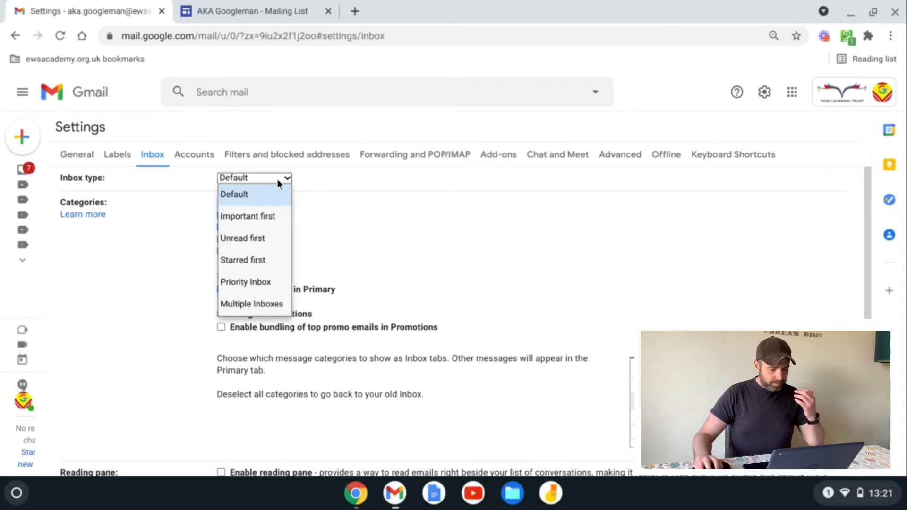
click(265, 304)
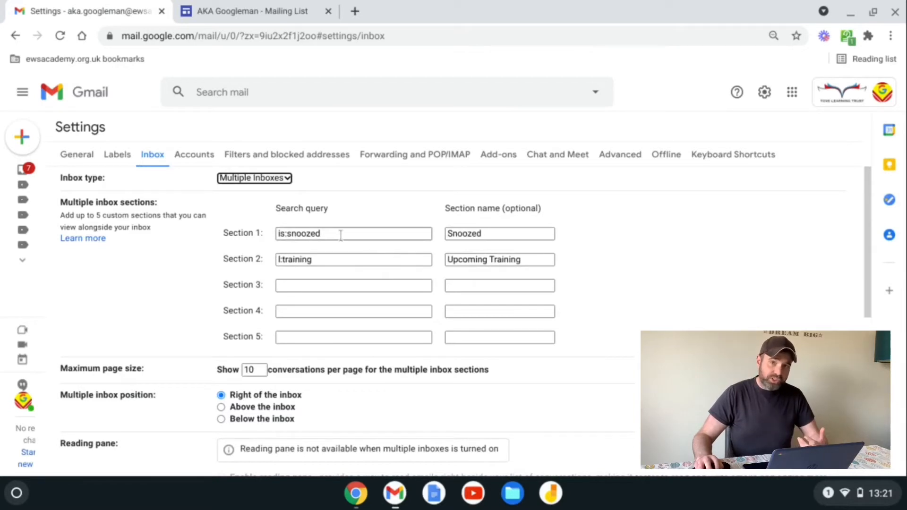
Step: Rename the Snoozed inbox section 1 to 'Waiting'
click(359, 235)
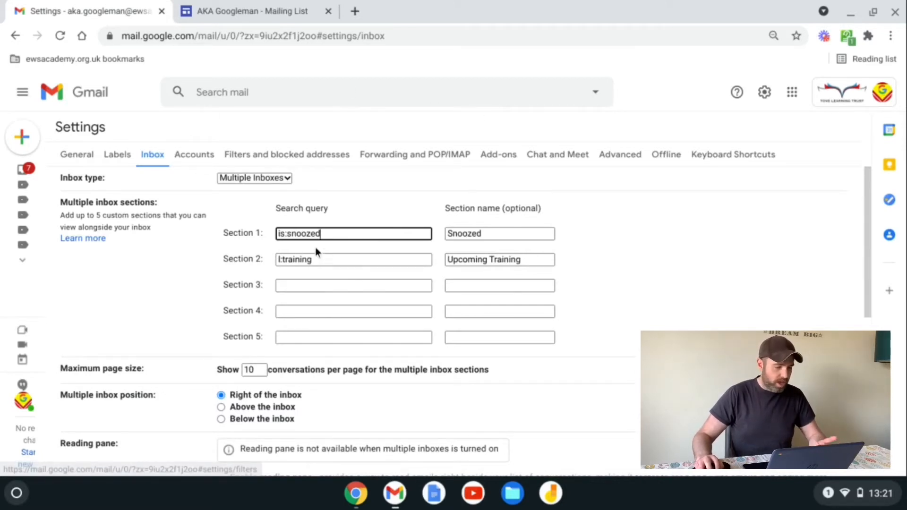
click(470, 234)
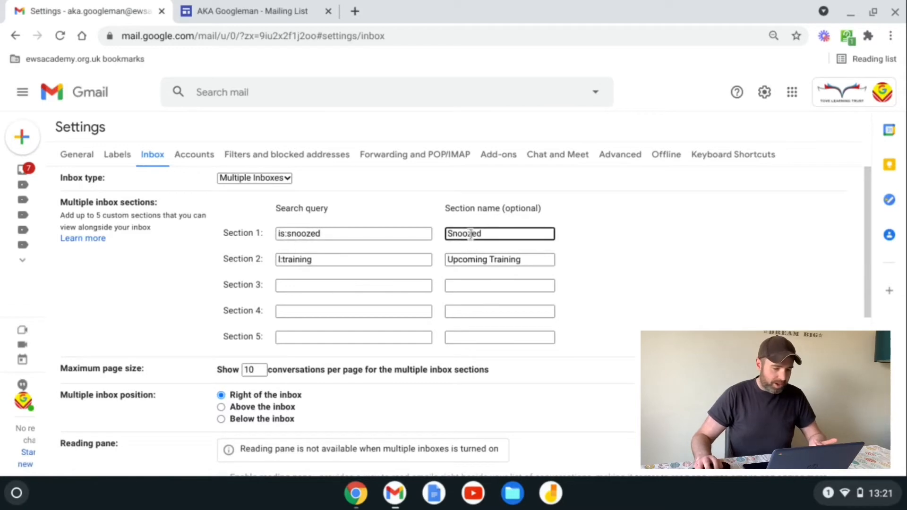
double_click(469, 234)
text(Waiting)
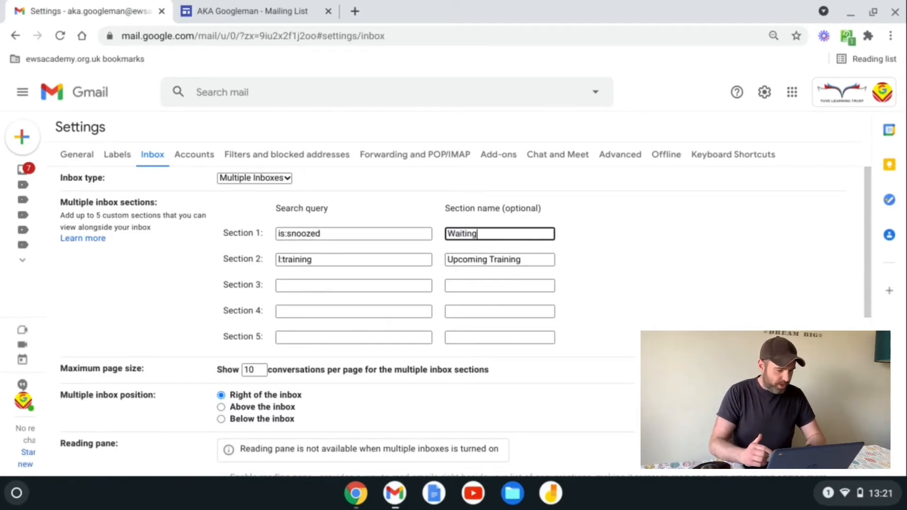
key(Tab)
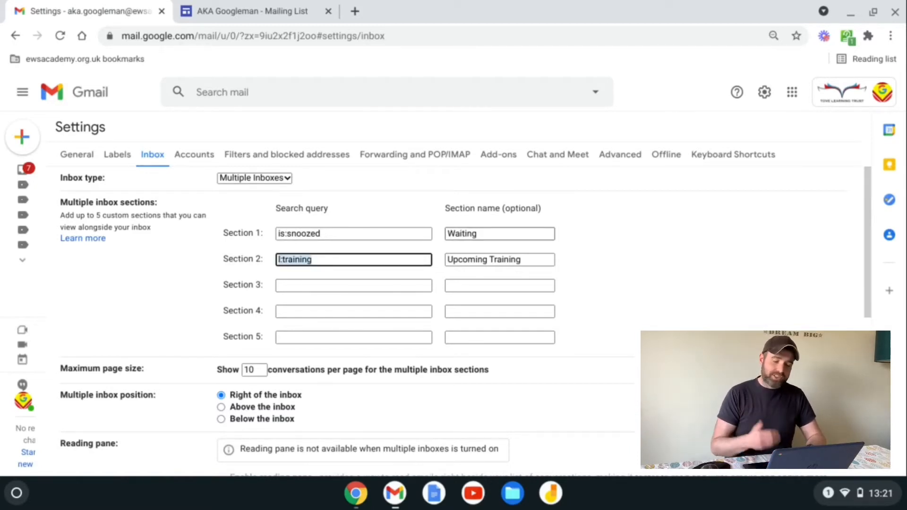
key(Tab)
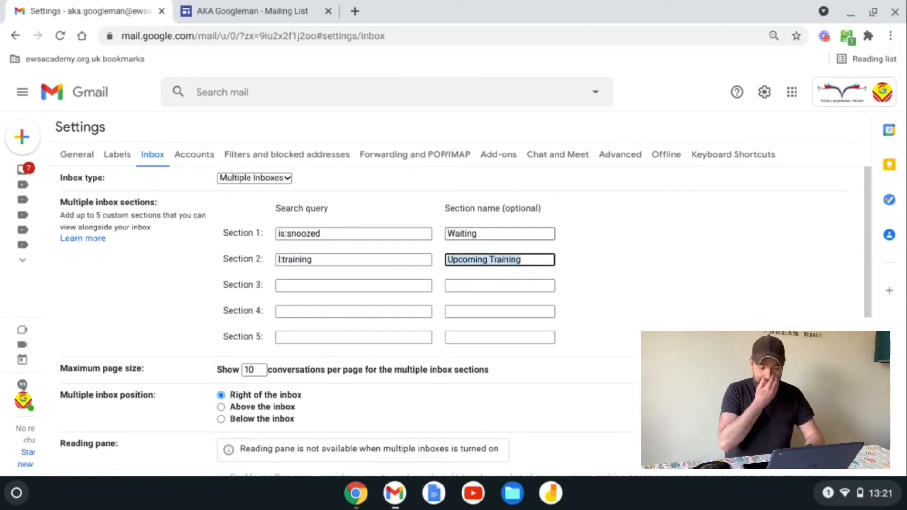
Step: Fill section 3 with query l:manager and name 'Line Manager Emails'
key(Tab)
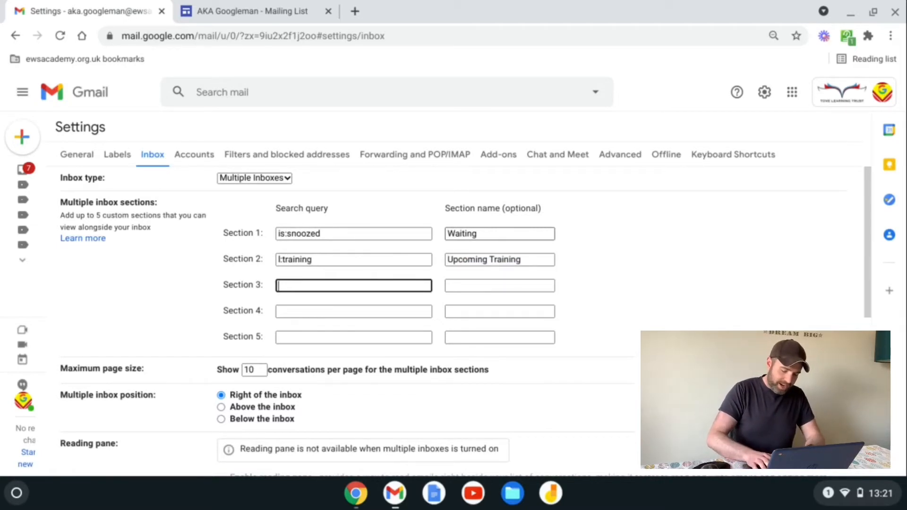
text(l:)
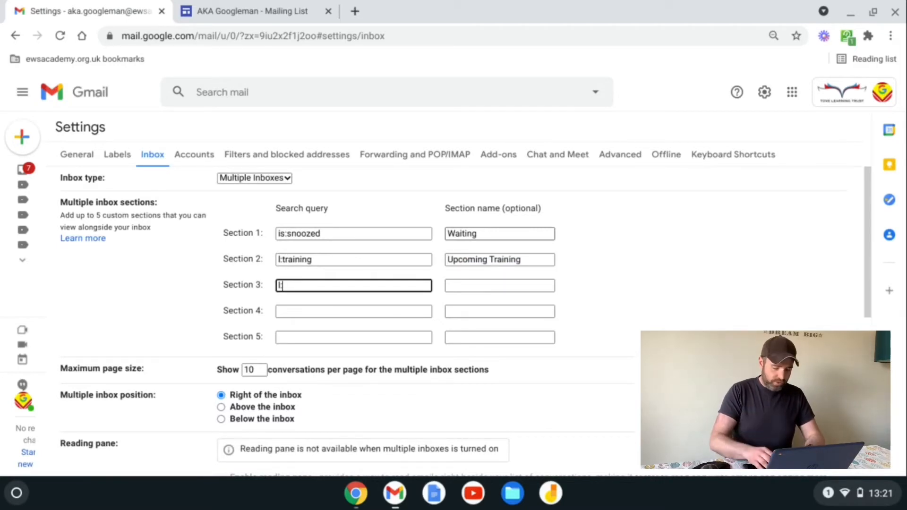
text(manager)
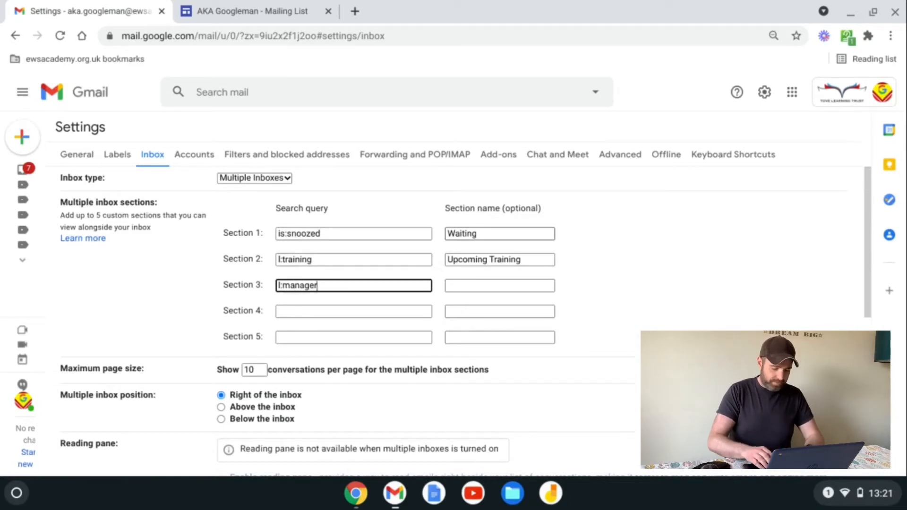
key(Tab)
text(Line Manager)
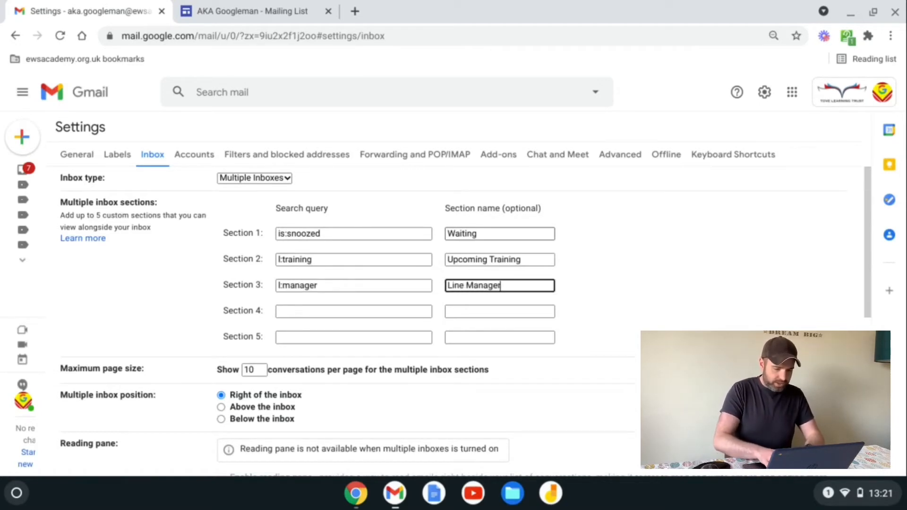
text( Emails)
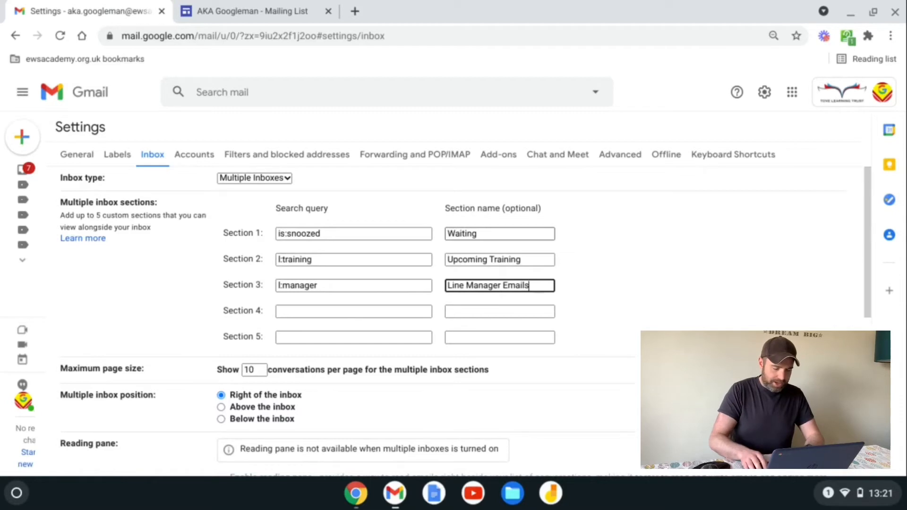
Step: Fill section 4 with query l:comment and name 'YouTube Comments'
key(Tab)
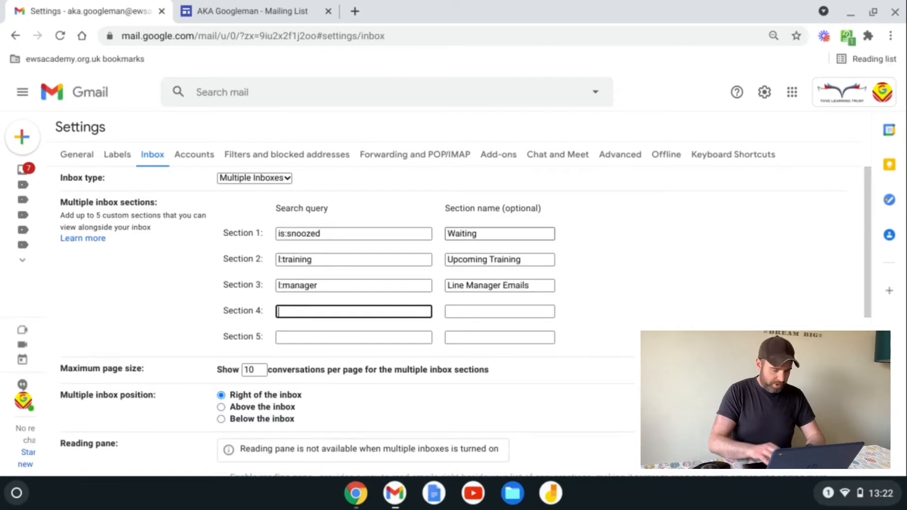
text(L)
key(BackSpace)
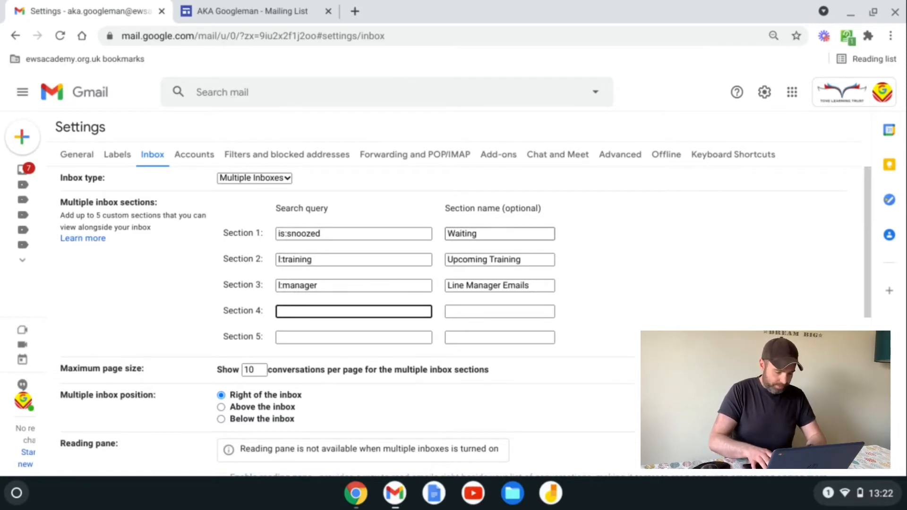
text(l:comment)
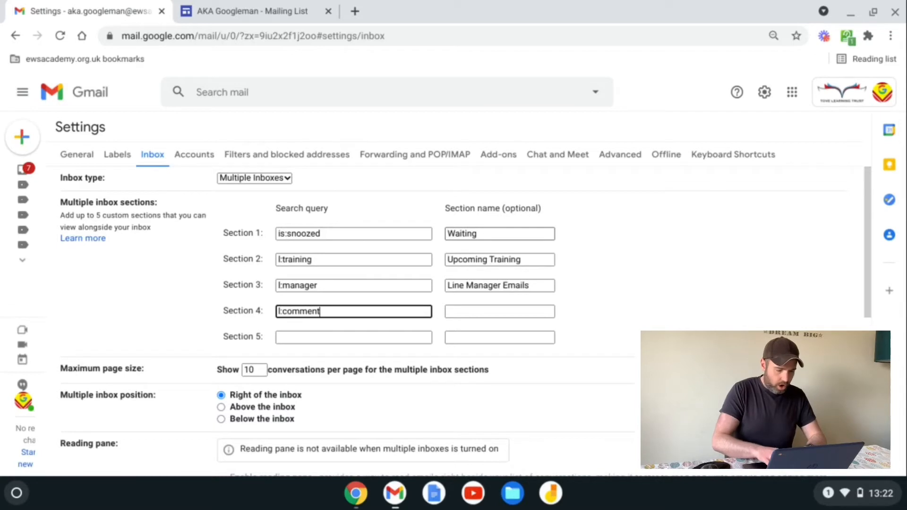
key(Tab)
text(YoutT)
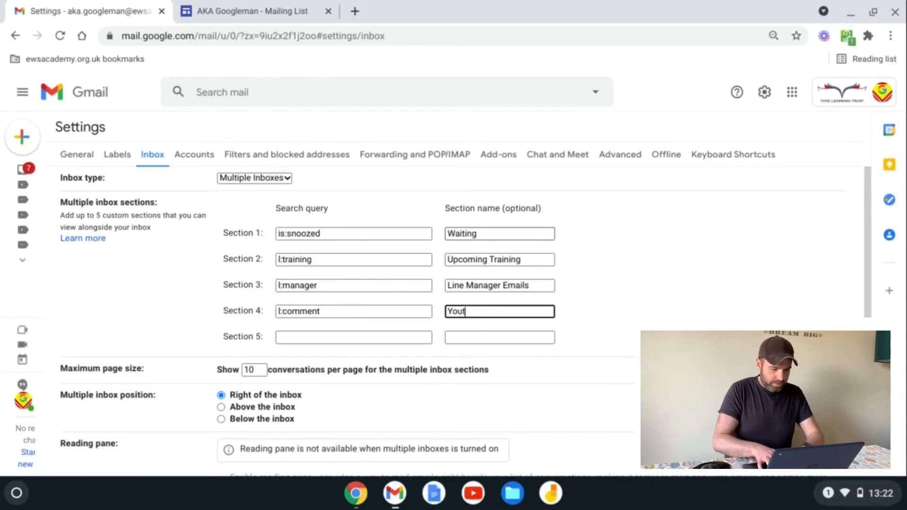
key(BackSpace)
key(BackSpace)
text(Tu)
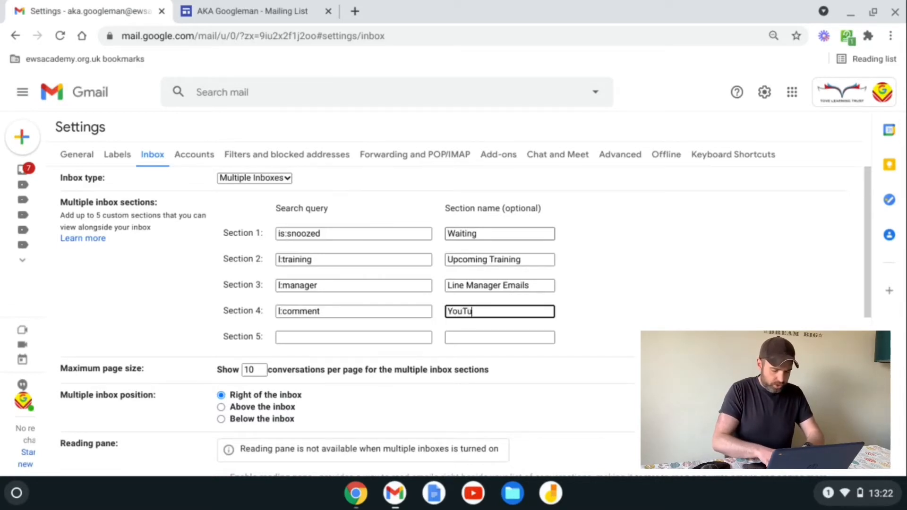
text(be Comment)
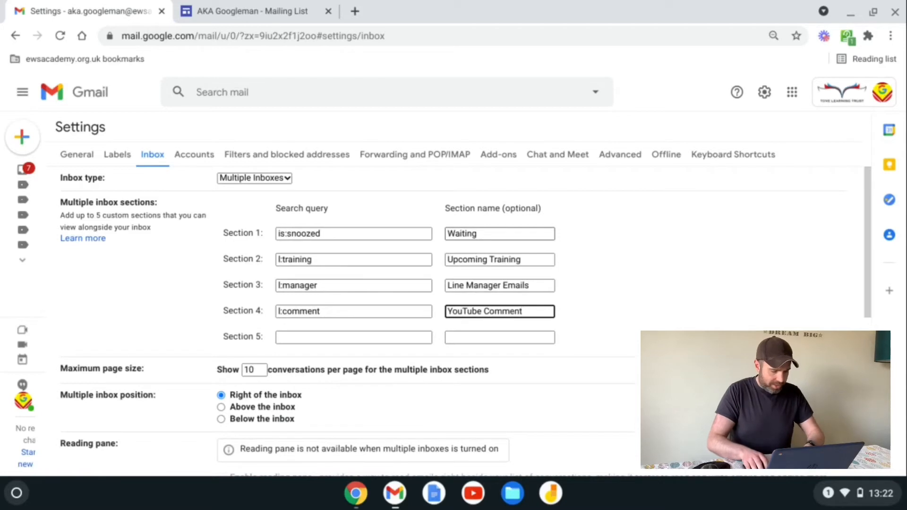
text(a)
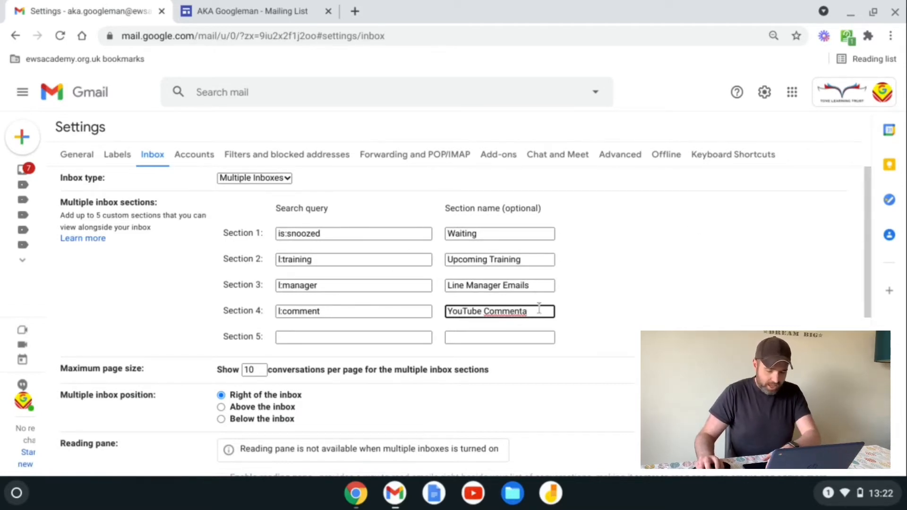
key(BackSpace)
text(s)
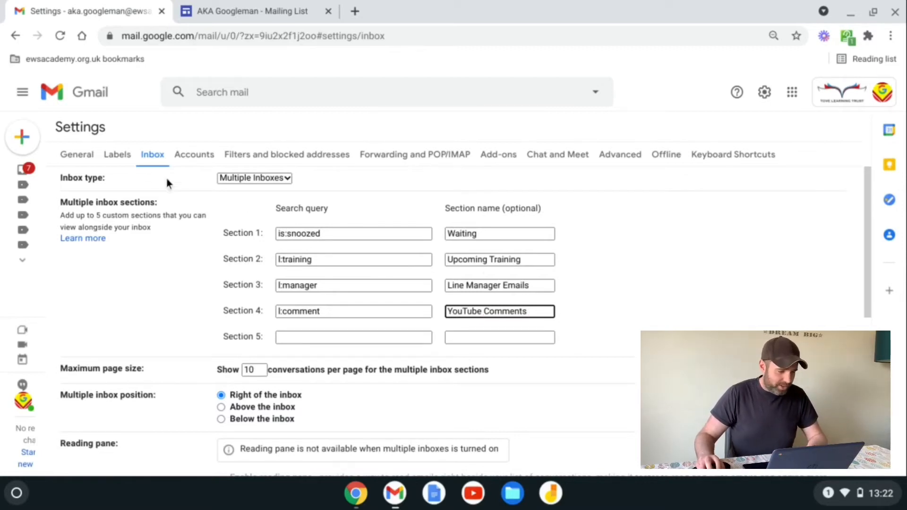
Step: Hide the comments, info and manager labels, and set maillist to show only if unread
click(117, 156)
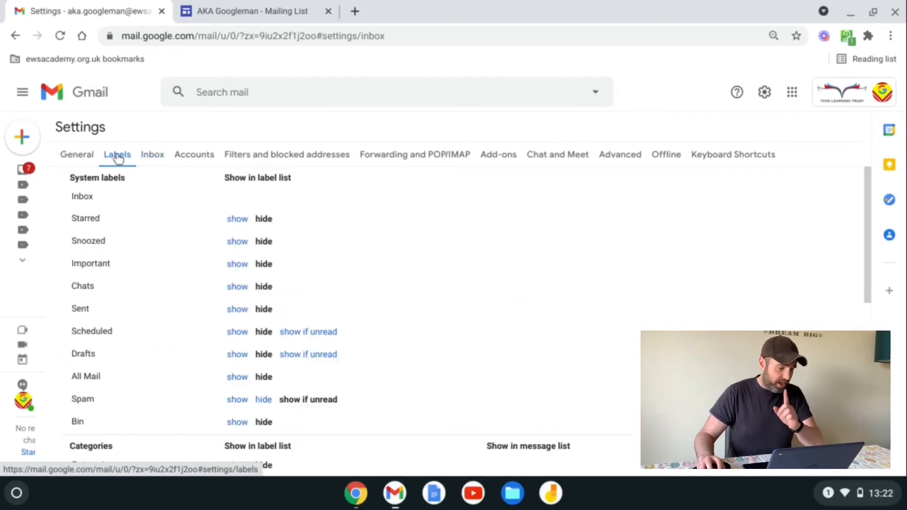
drag(868, 204, 873, 350)
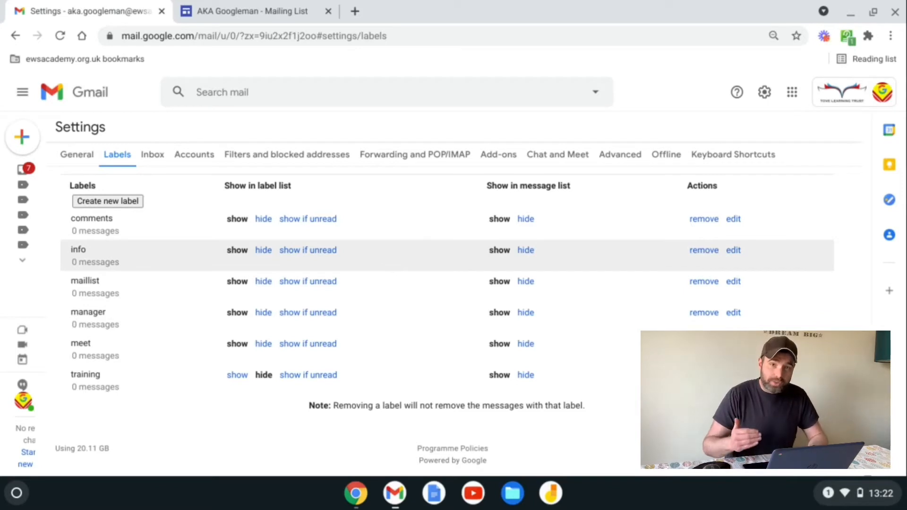
click(264, 220)
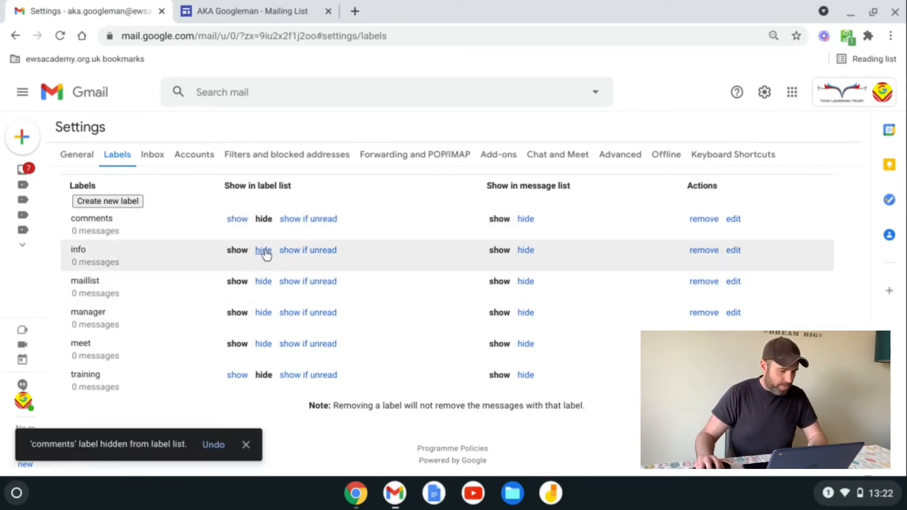
click(263, 251)
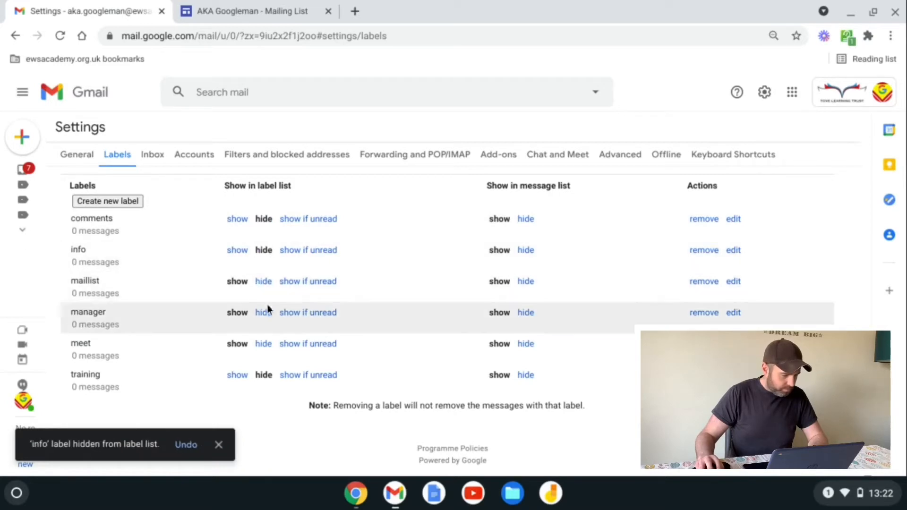
click(264, 314)
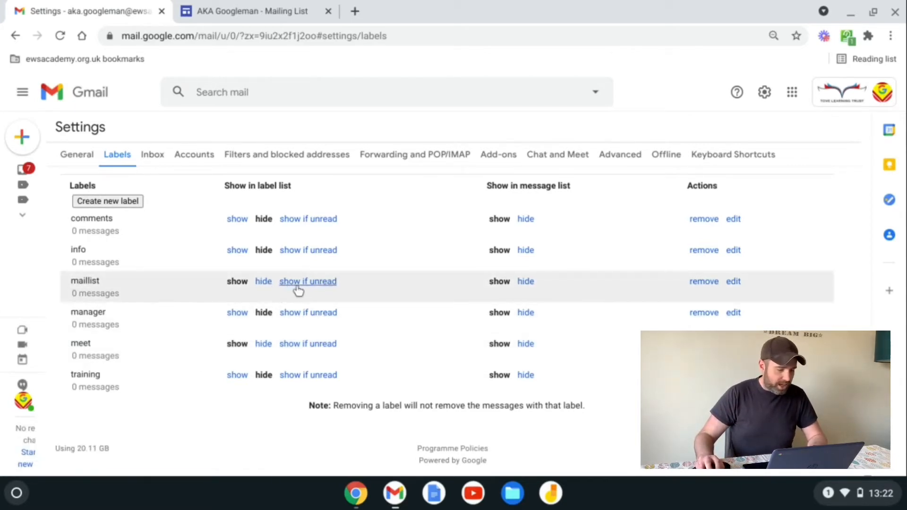
click(299, 286)
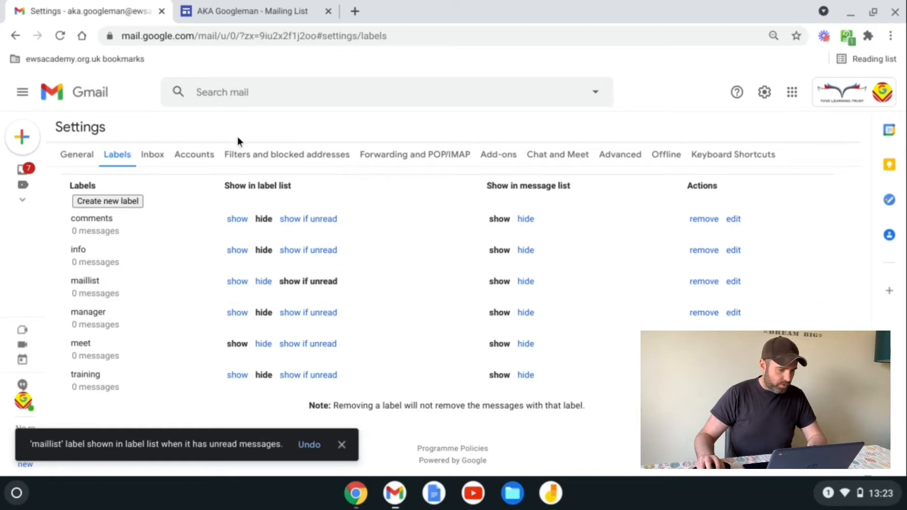
click(154, 158)
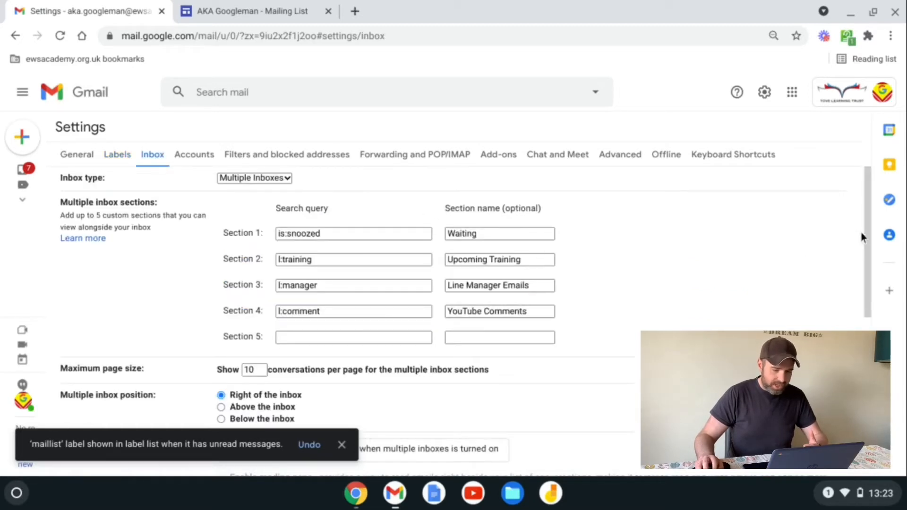
Step: Save the inbox settings to apply the four-section Multiple Inboxes layout
scroll(867, 225, down, 10)
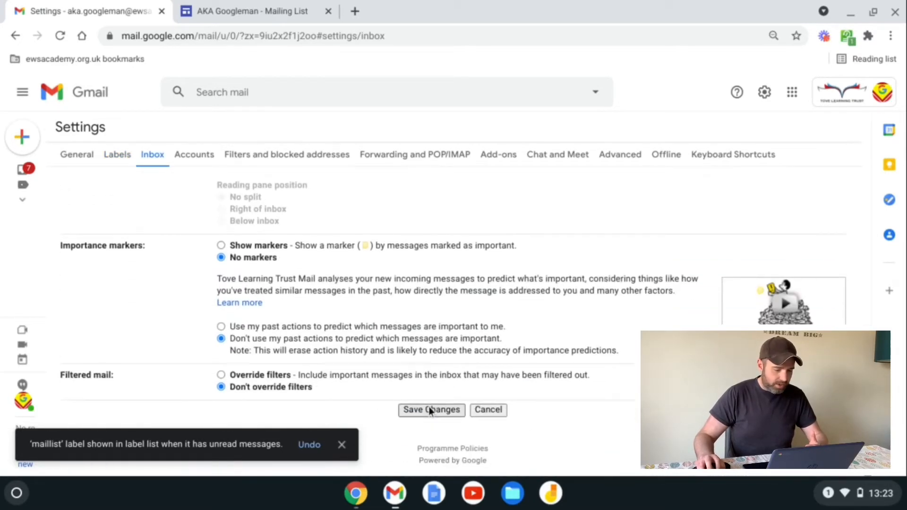
click(429, 409)
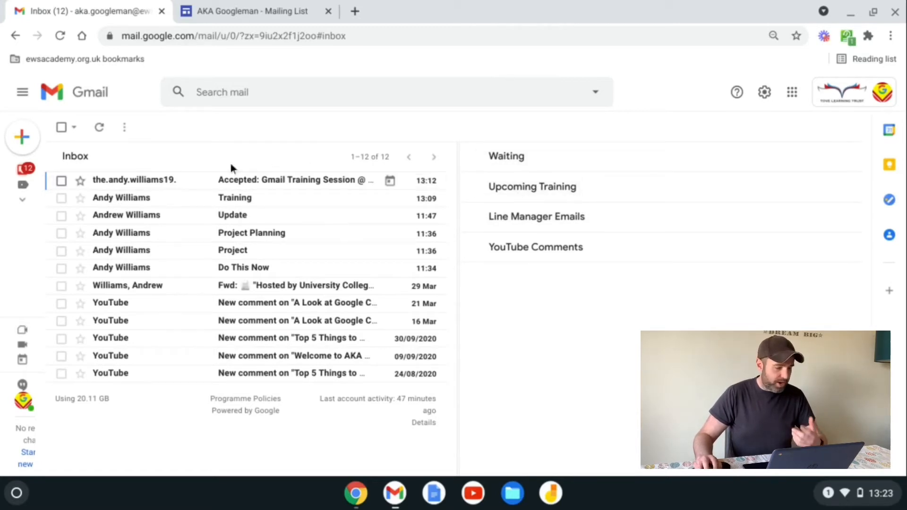
Step: Expand the collapsed left sidebar to reveal Inbox and the meet label
mouse_move(244, 182)
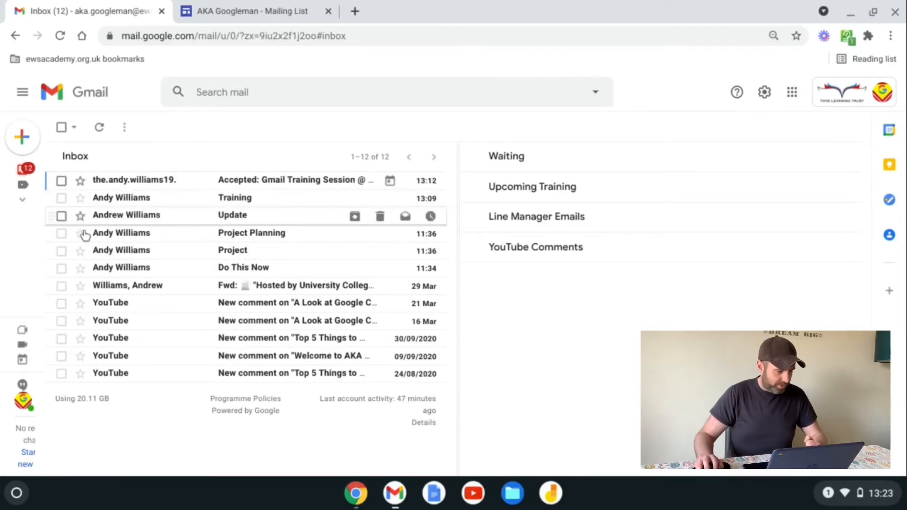
mouse_move(29, 205)
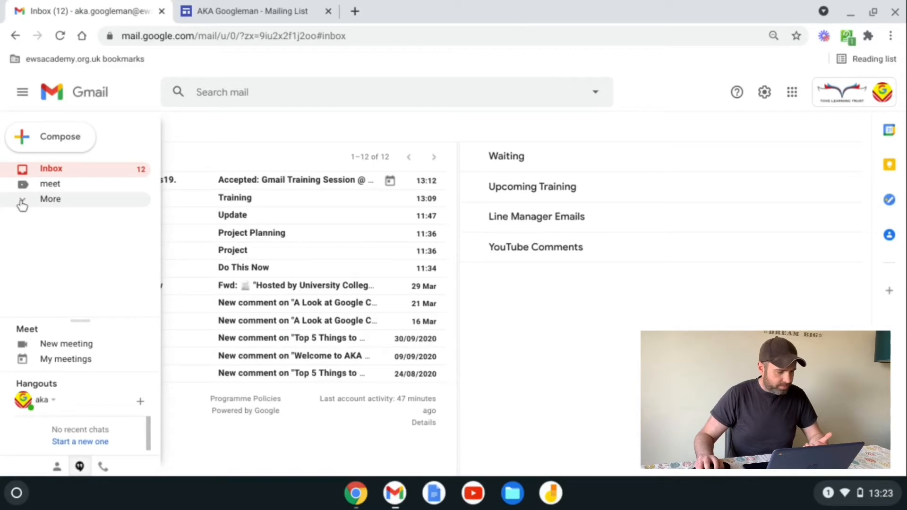
Step: Show the full sidebar label list and colour the manager label red
click(21, 202)
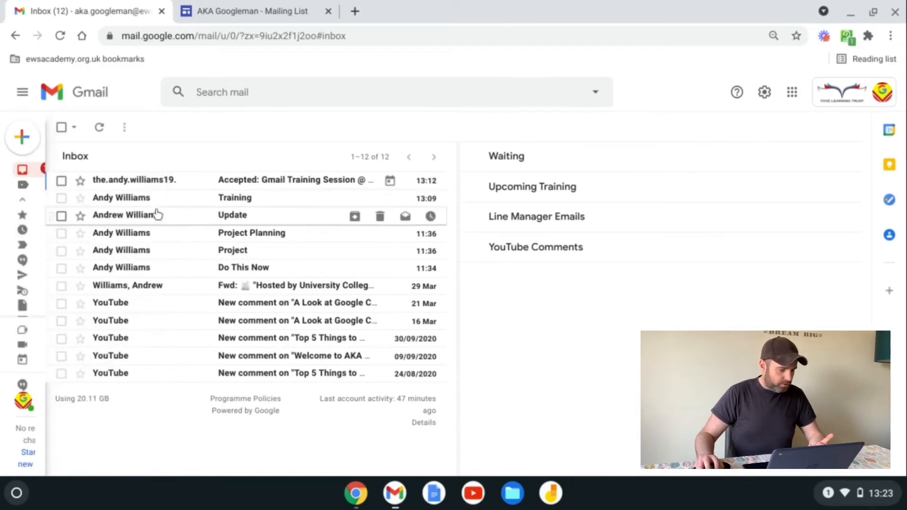
mouse_move(30, 194)
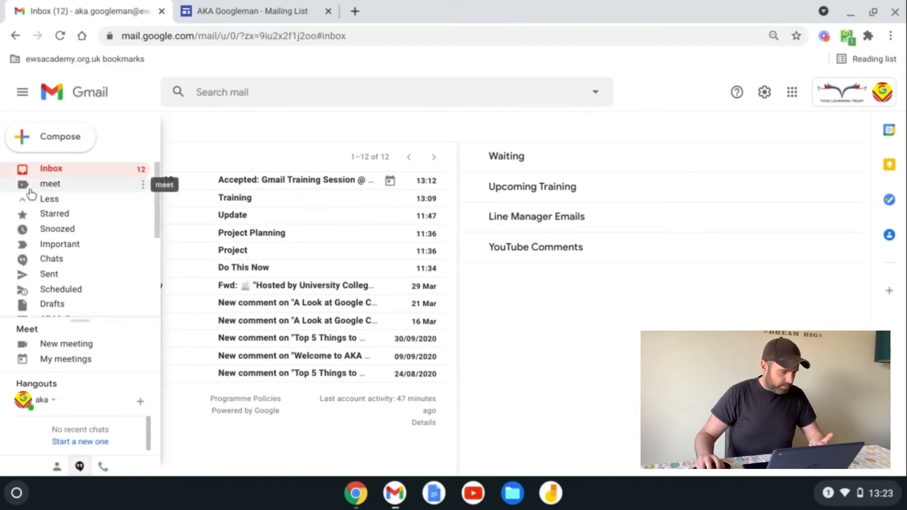
scroll(109, 232, down, 5)
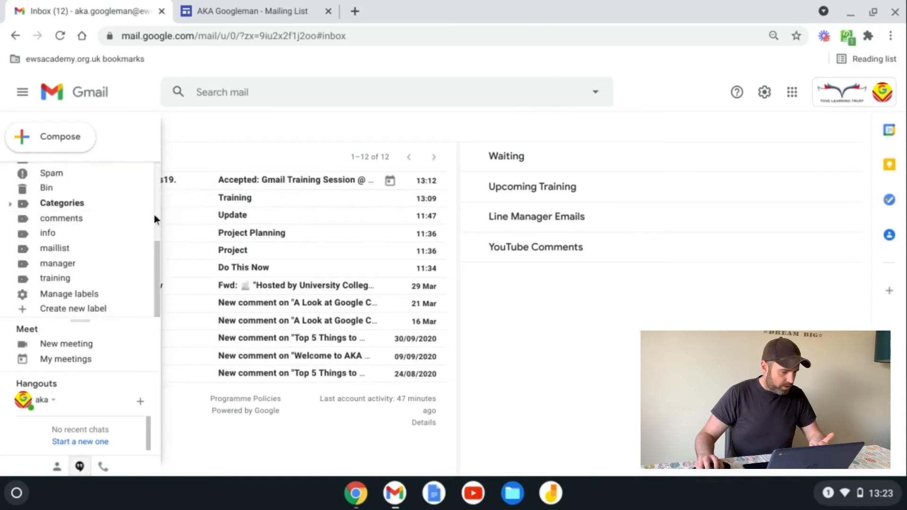
mouse_move(85, 267)
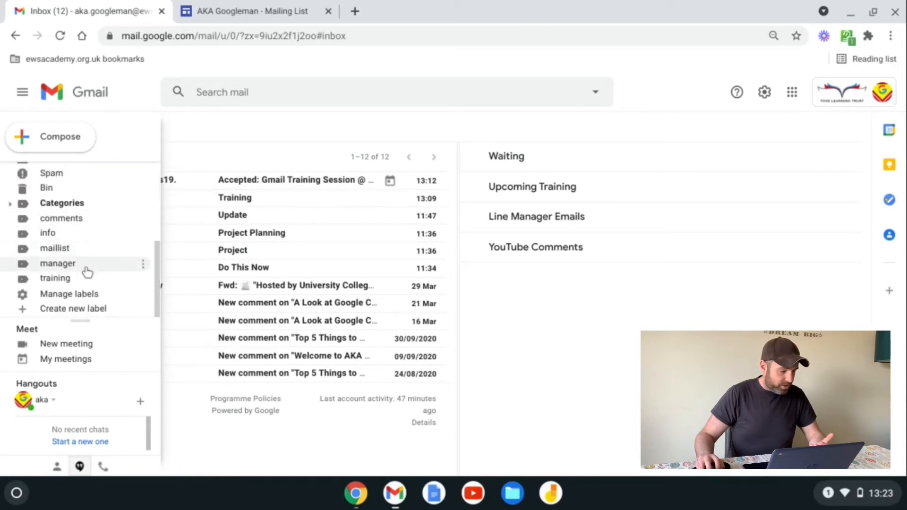
click(142, 267)
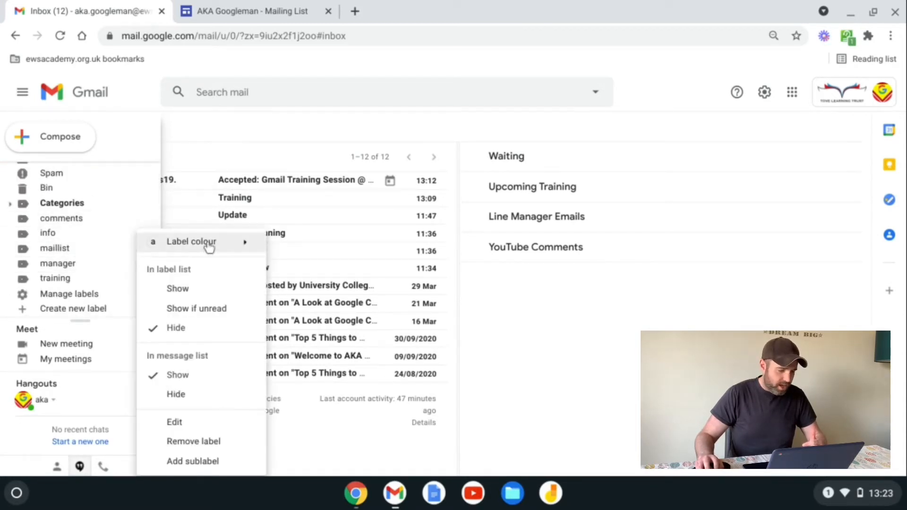
mouse_move(207, 244)
click(379, 278)
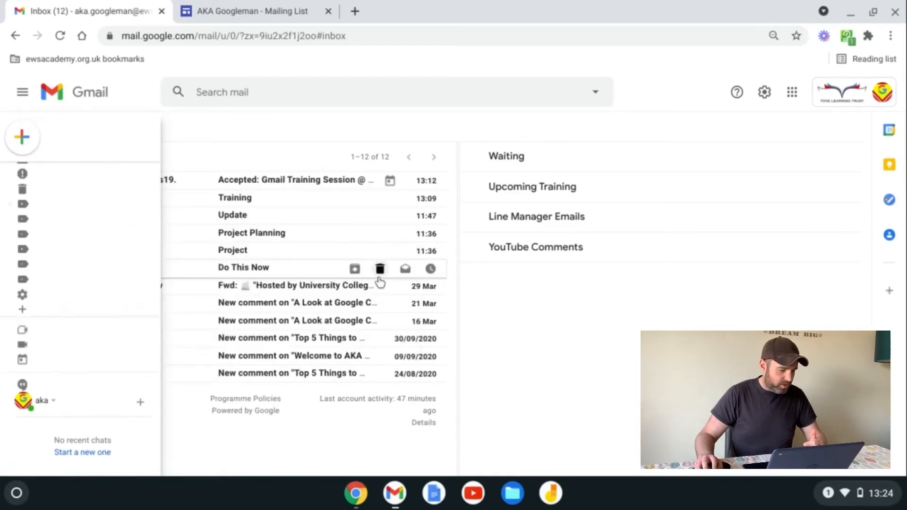
Step: Colour the comments label blue
mouse_move(28, 239)
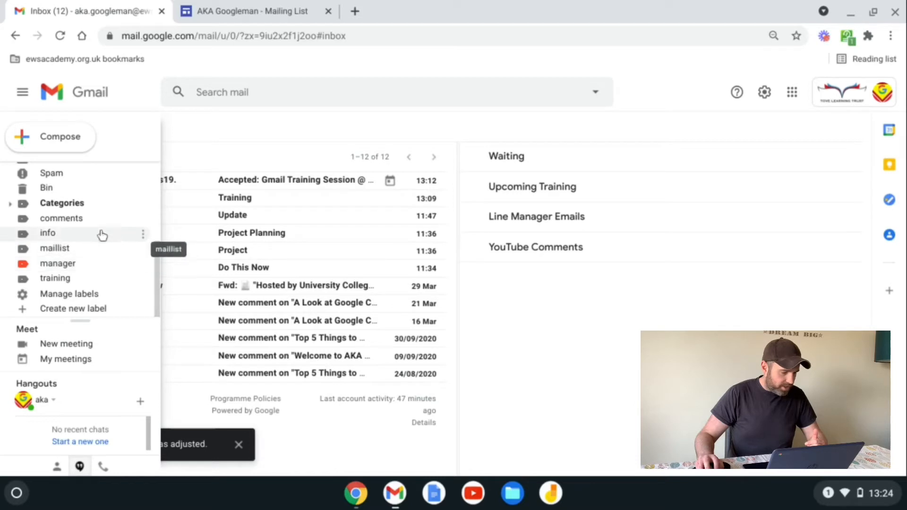
click(143, 218)
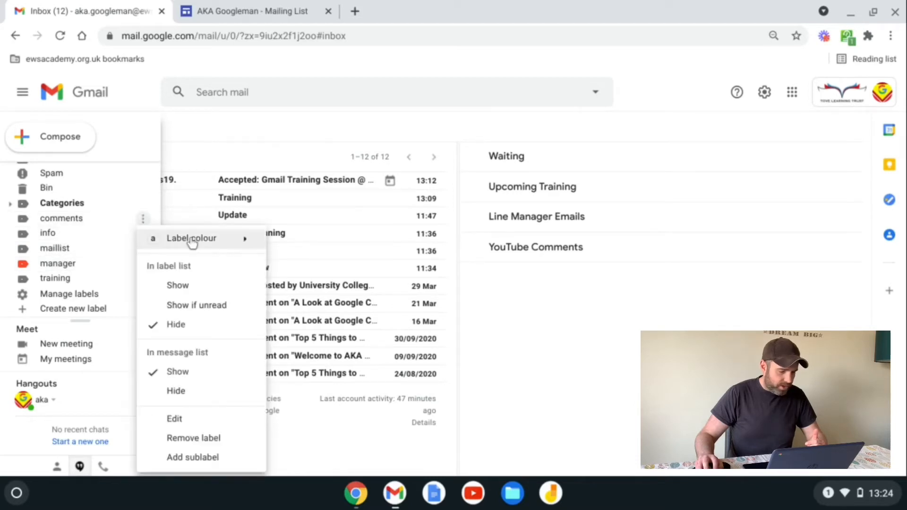
mouse_move(237, 239)
click(317, 274)
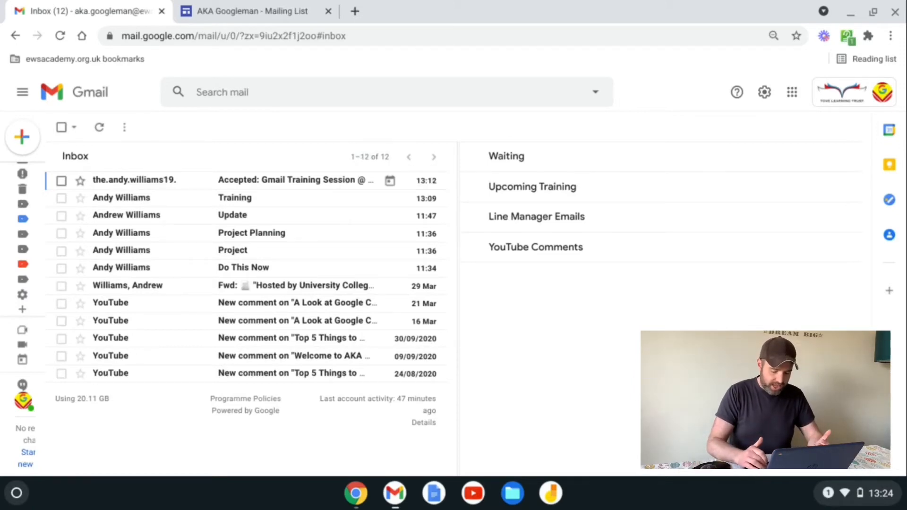
click(369, 93)
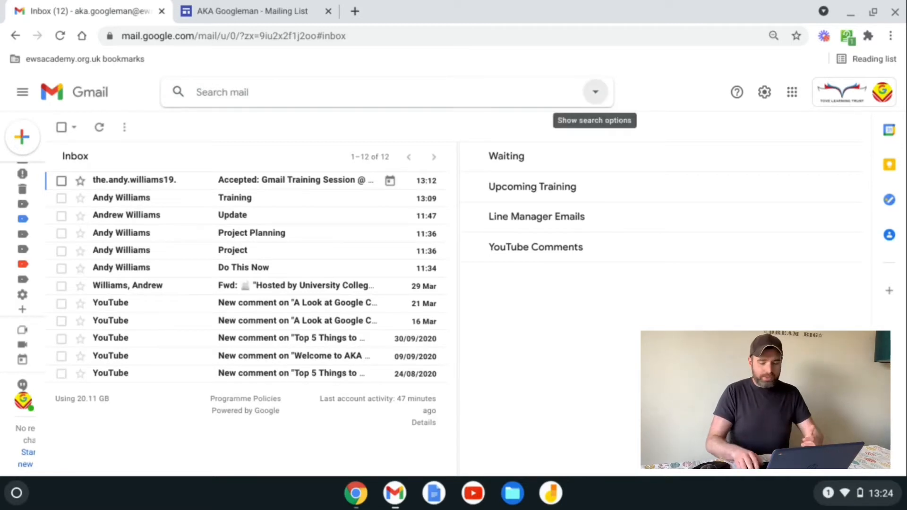
Step: Run an advanced search with the Update message's sender address in the From field
click(600, 93)
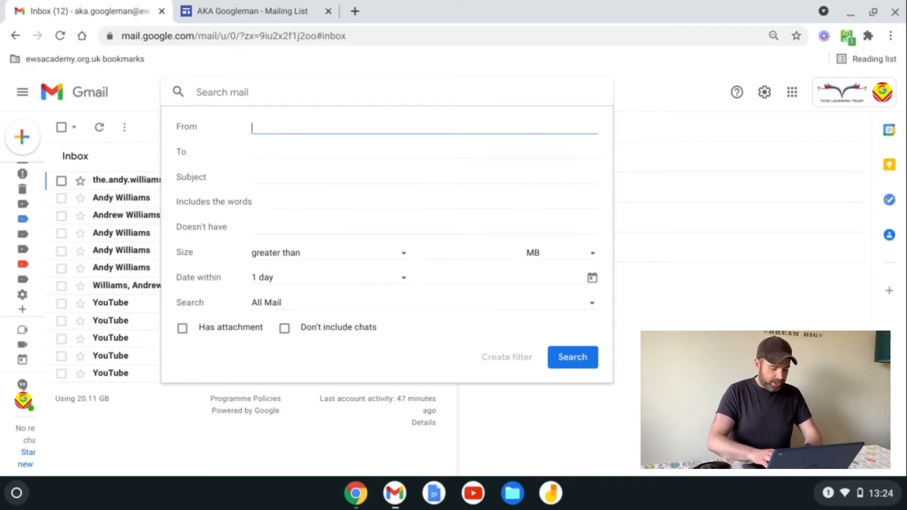
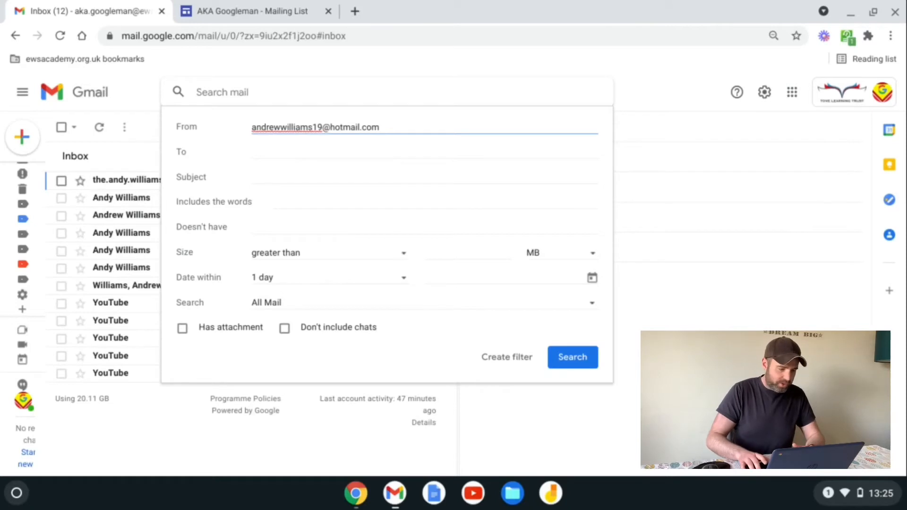
key(Return)
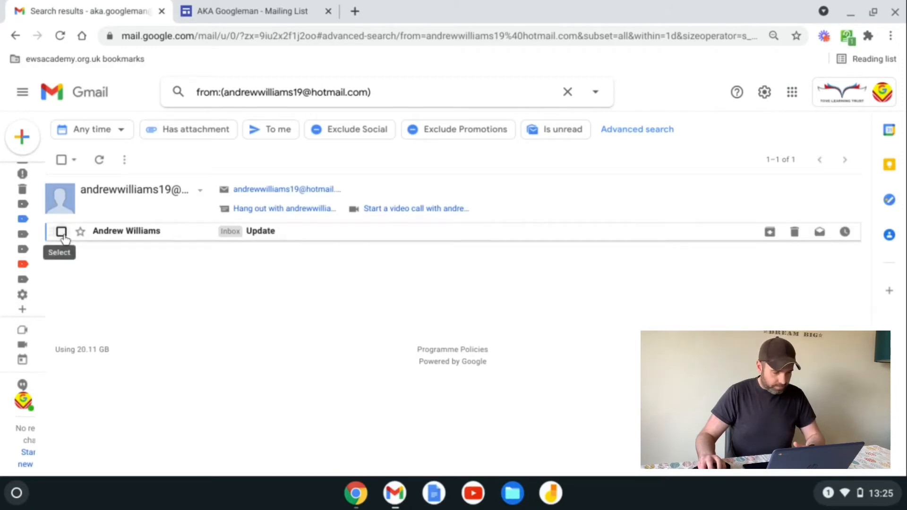
Step: Filter this sender's mail to skip the Inbox, get the manager label, avoid spam, and apply to existing mail
click(595, 92)
click(502, 360)
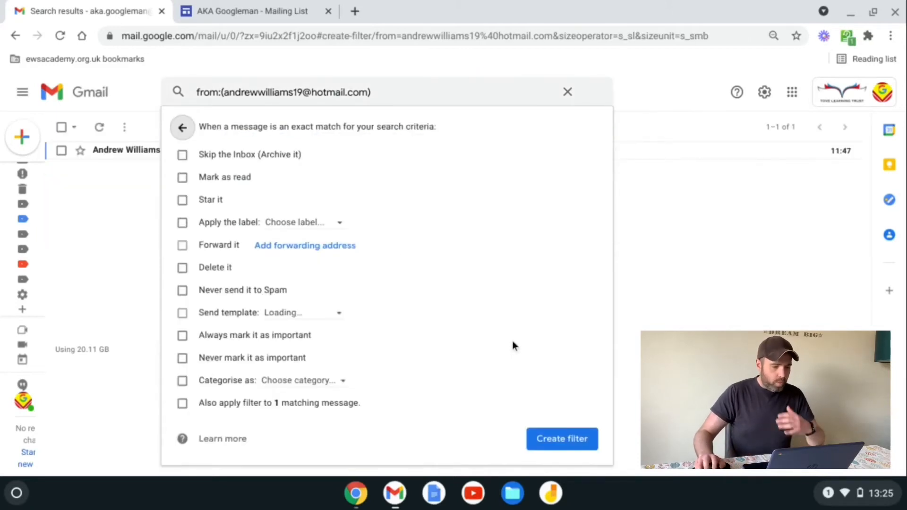
click(184, 155)
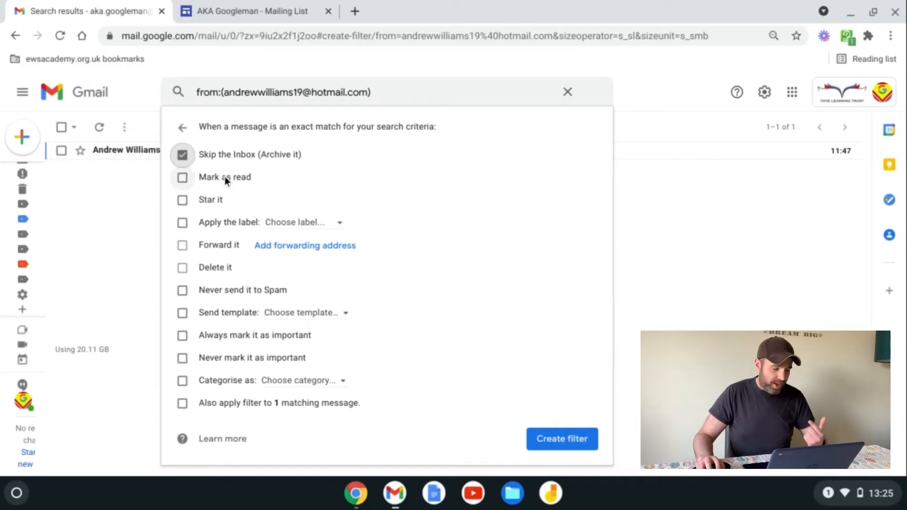
click(324, 224)
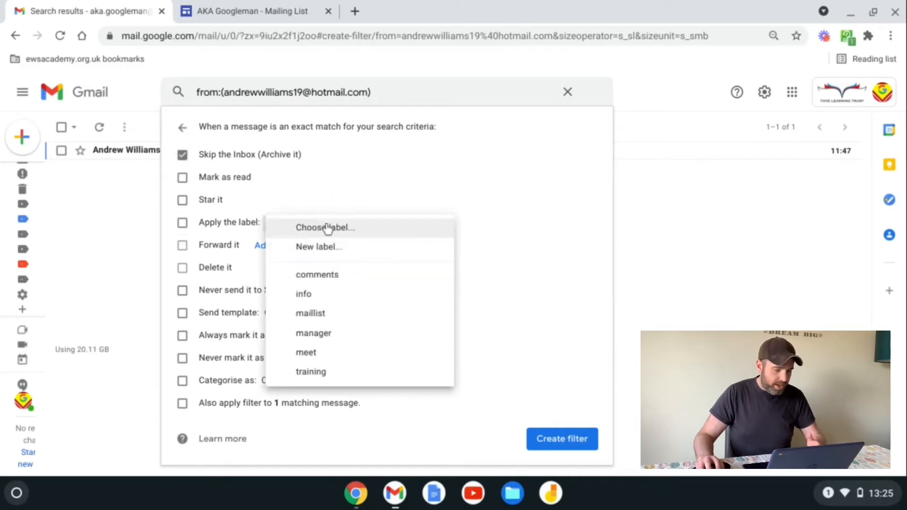
click(325, 336)
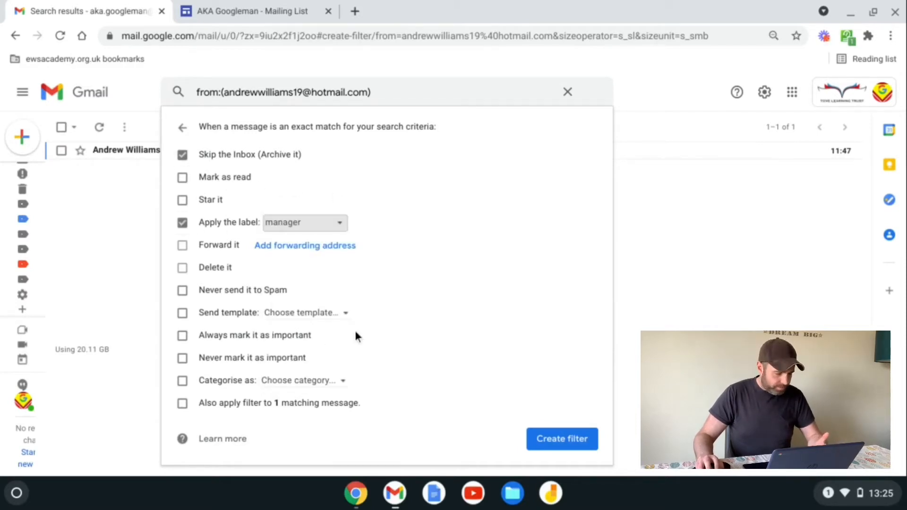
click(206, 291)
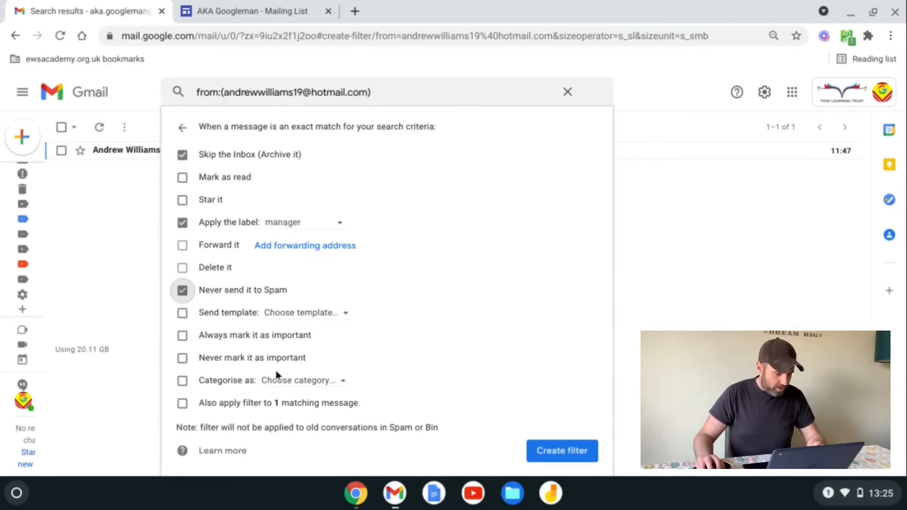
click(188, 404)
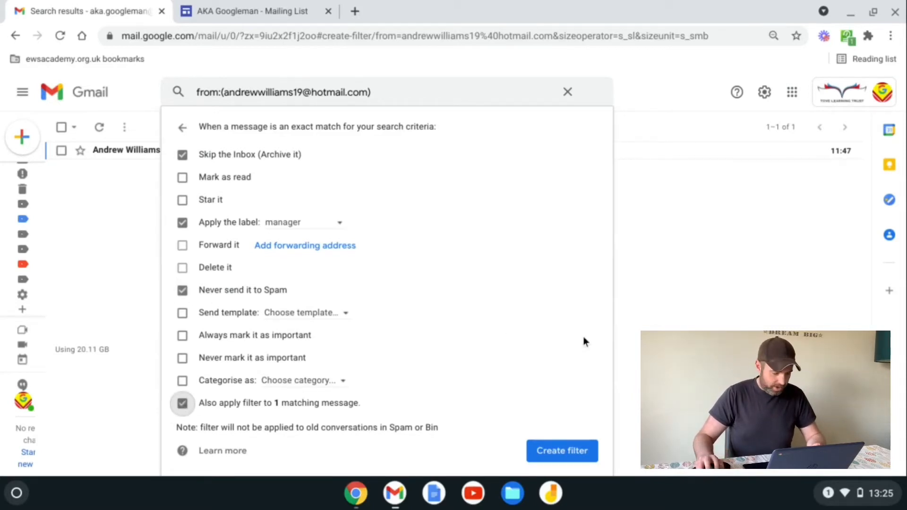
click(550, 452)
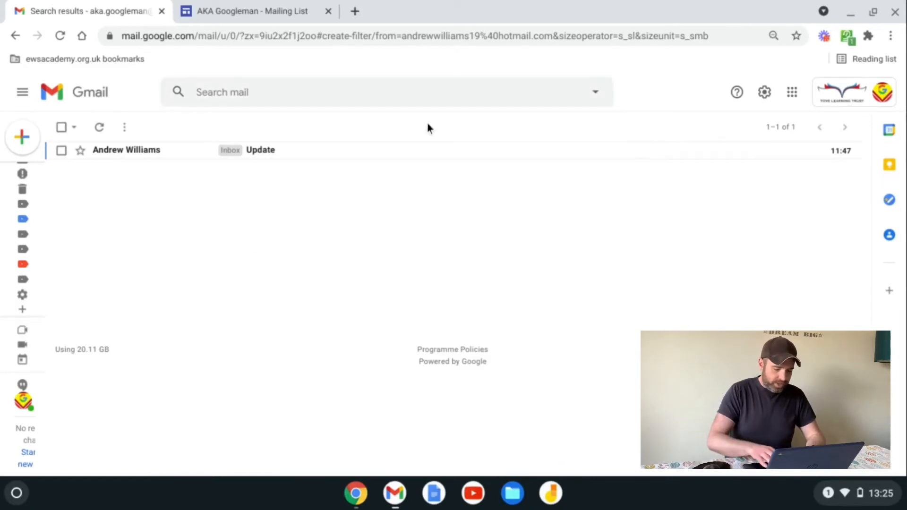
key(g)
key(i)
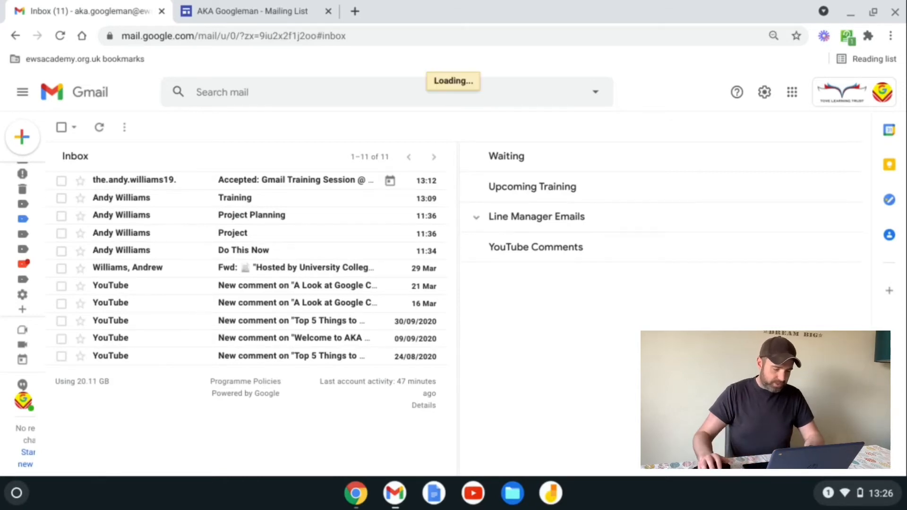
Step: Expand the Line Manager Emails section to reveal the Update message labelled manager
click(474, 219)
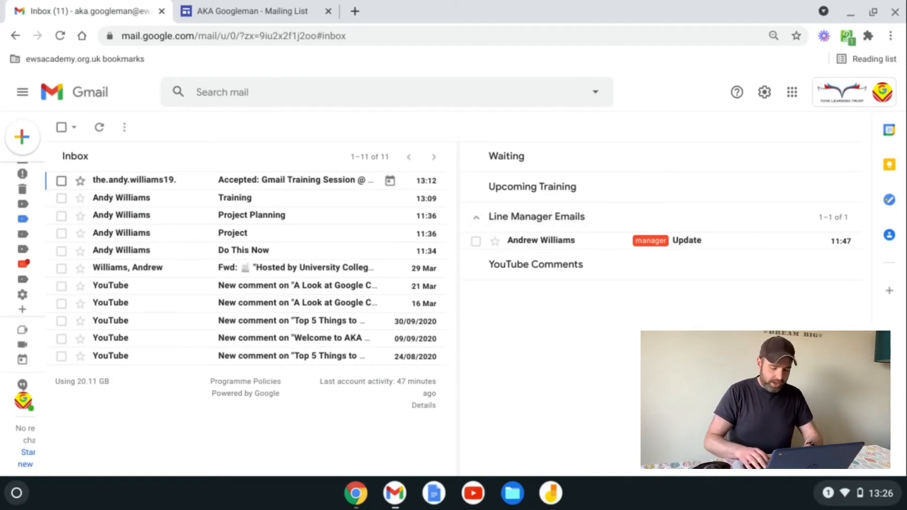
key(slash)
key(Return)
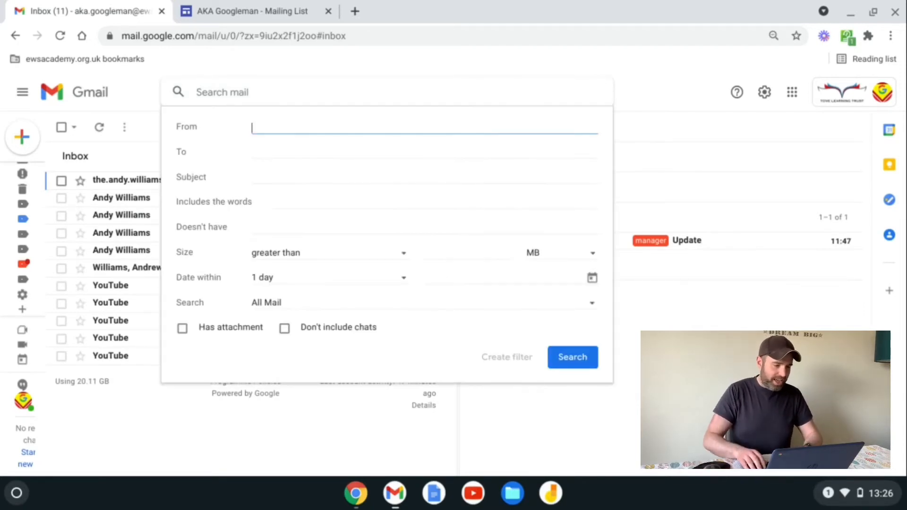
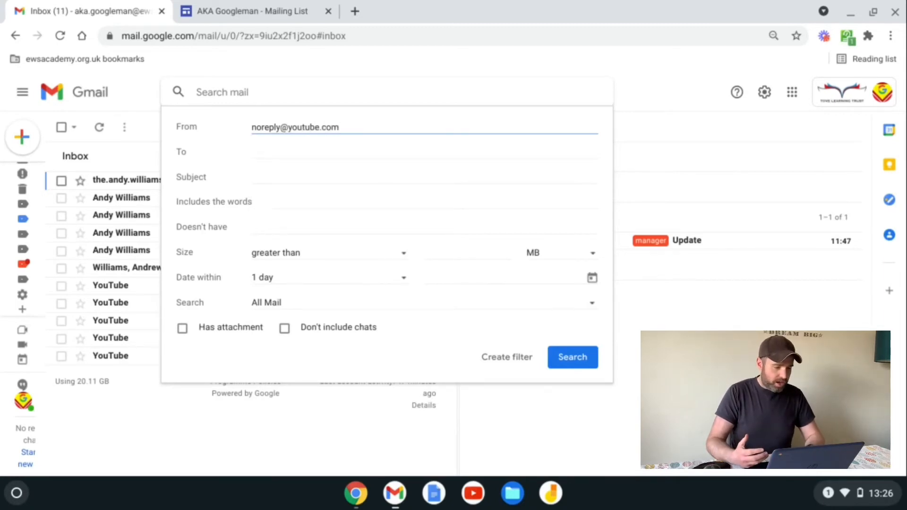
key(Tab)
key(Tab)
text(new comm)
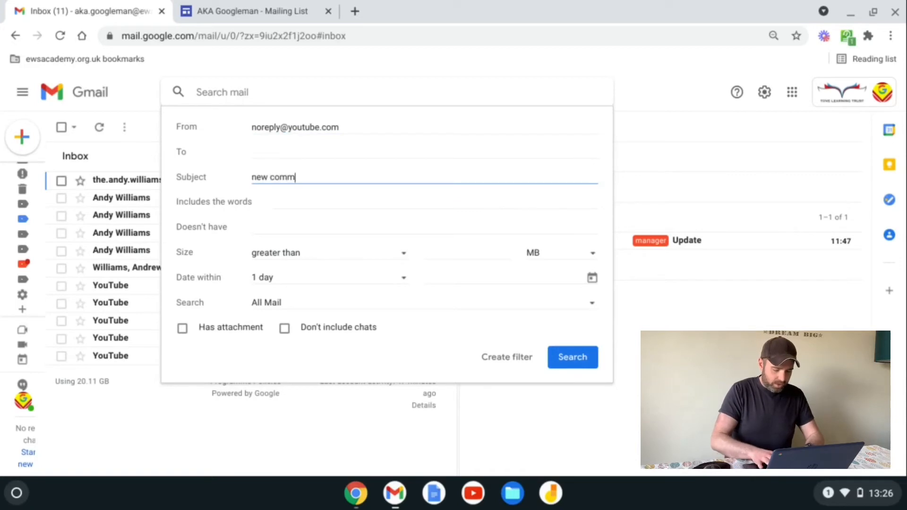
text(ent)
key(Return)
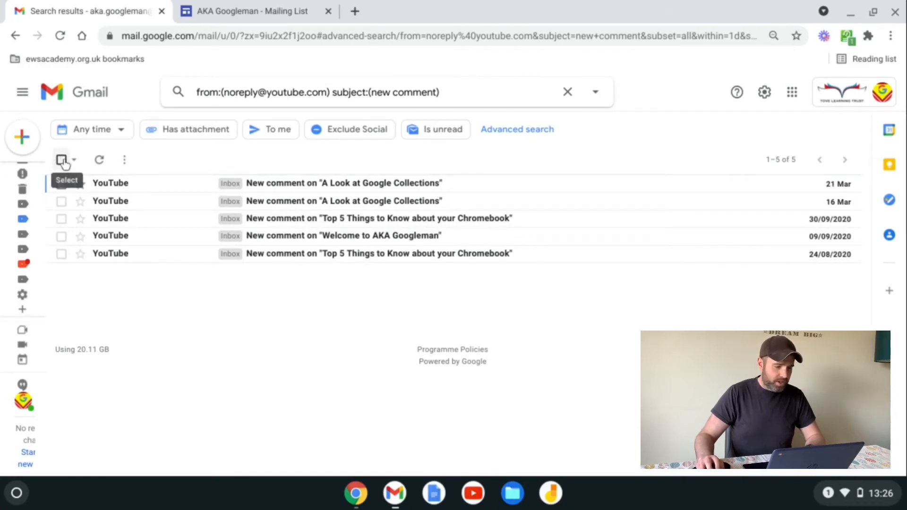
Step: Filter these emails to skip the Inbox, get the comments label, avoid spam, and cover 5 existing matches
click(596, 93)
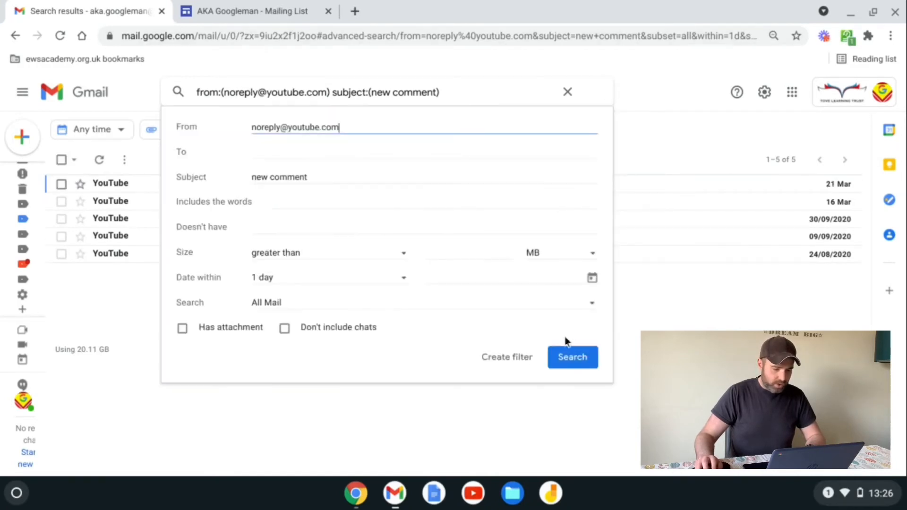
click(507, 357)
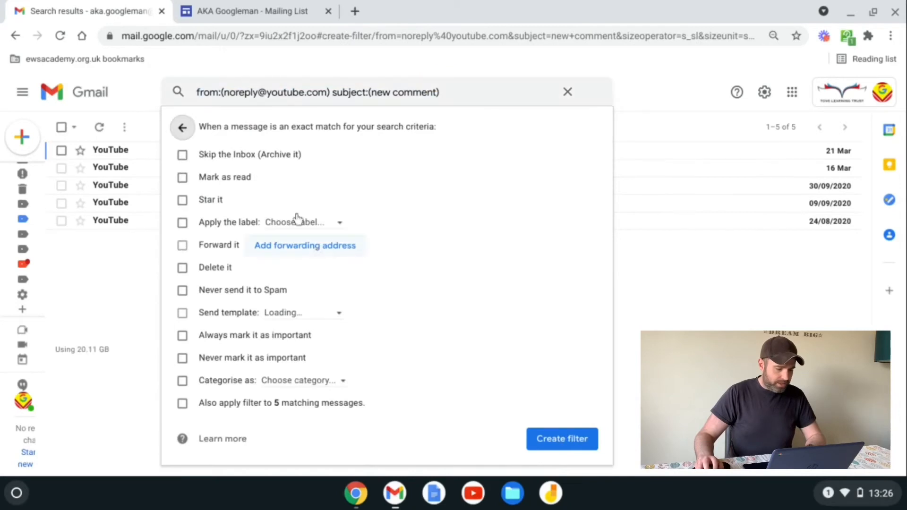
click(220, 155)
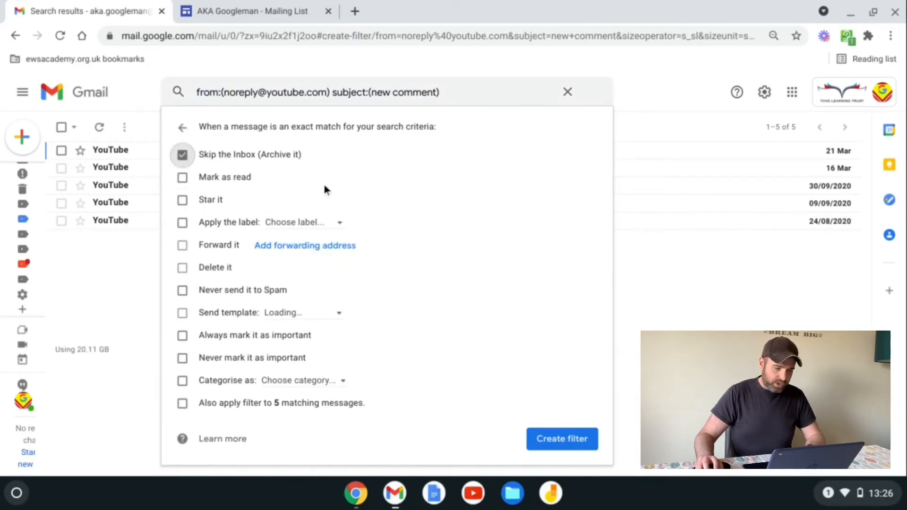
click(326, 223)
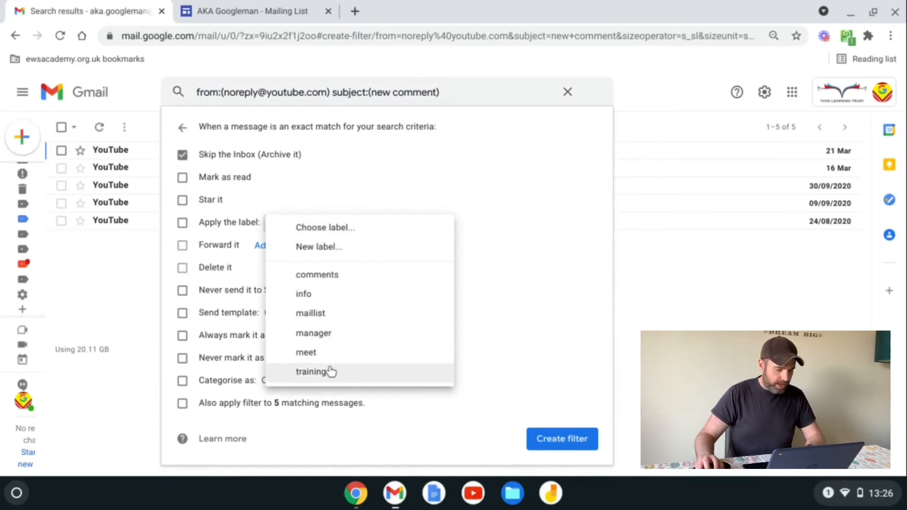
click(332, 276)
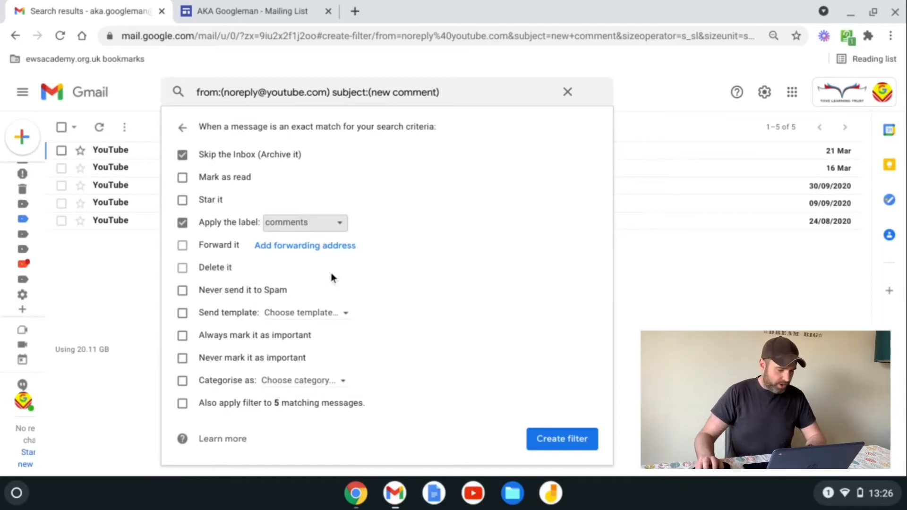
click(215, 291)
click(183, 403)
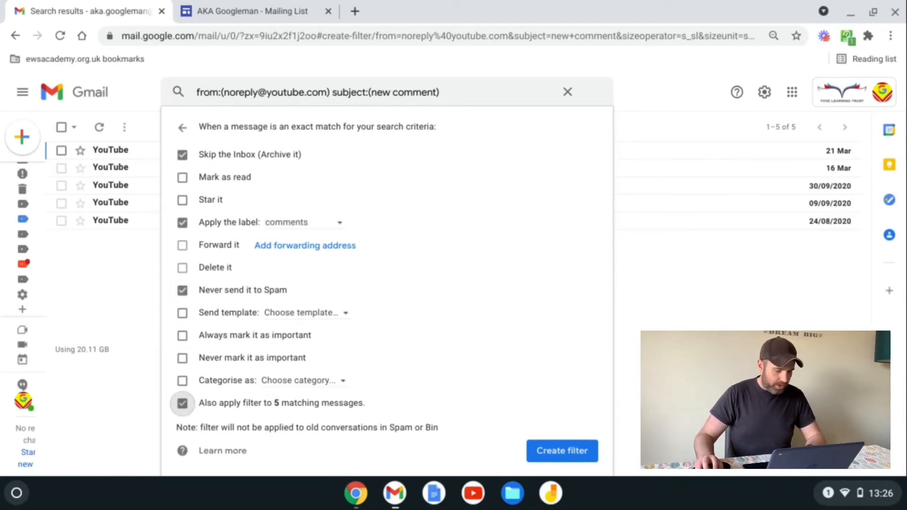
click(557, 456)
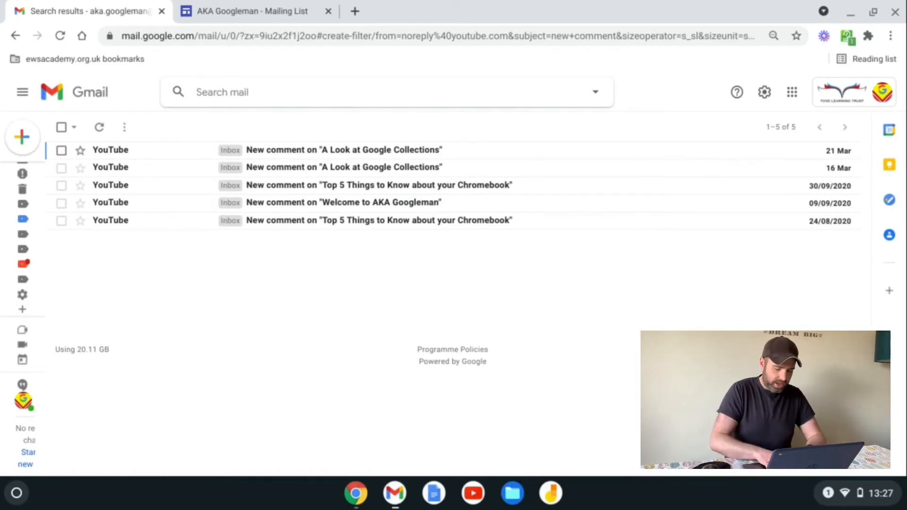
Step: Leave the search results and return to the Inbox
text(gi)
click(659, 95)
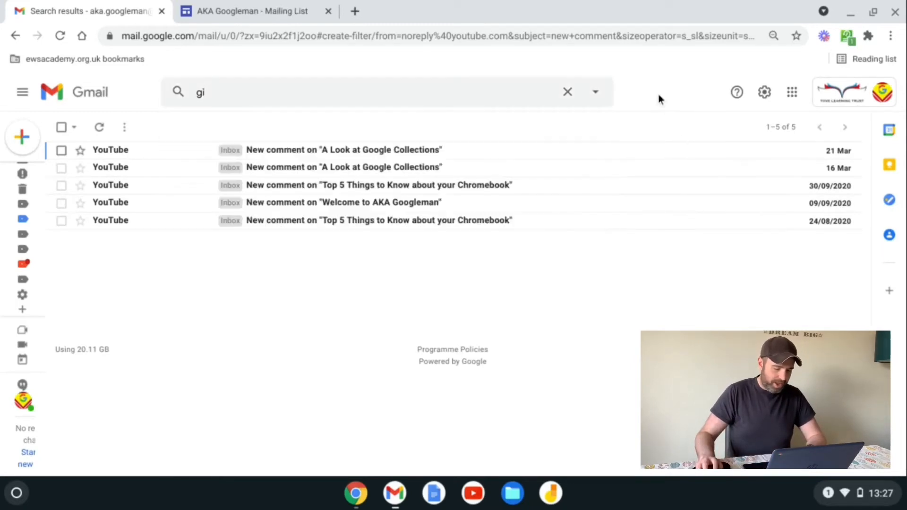
key(g)
key(i)
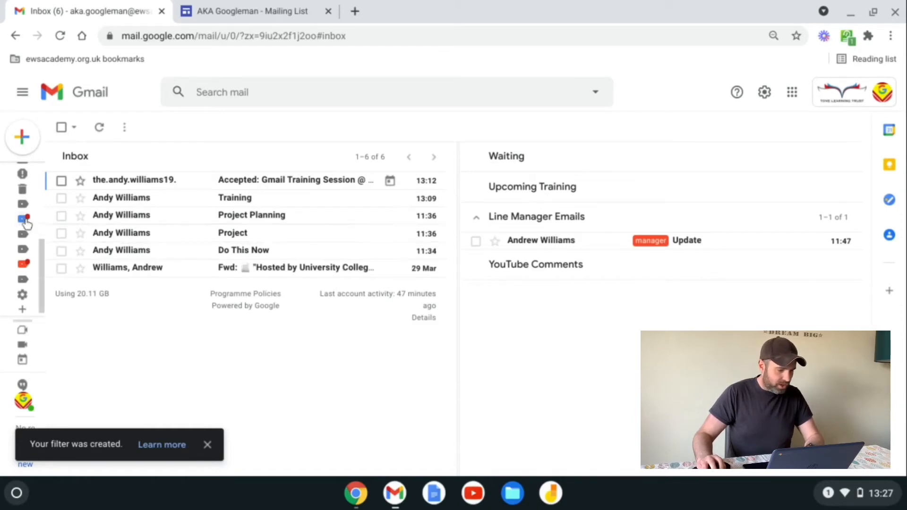
Step: Collapse the extended label list in the sidebar with Less
mouse_move(26, 222)
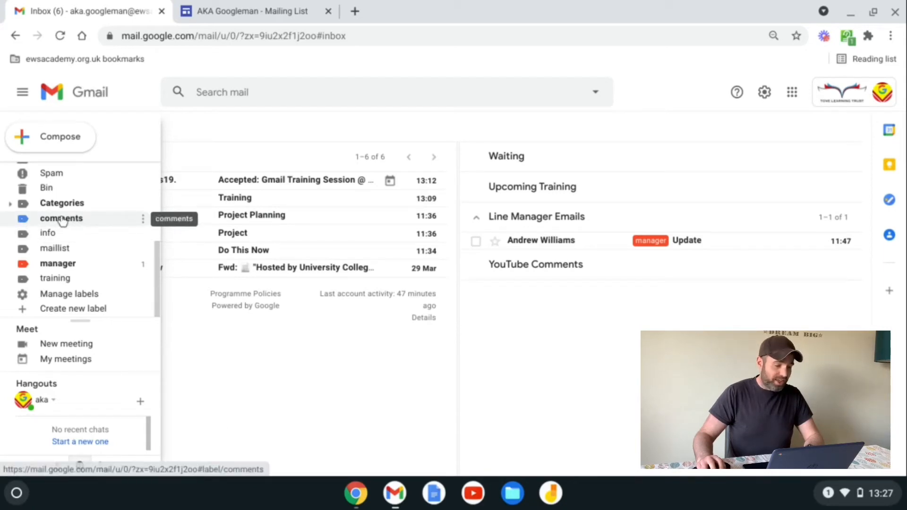
scroll(71, 220, up, 5)
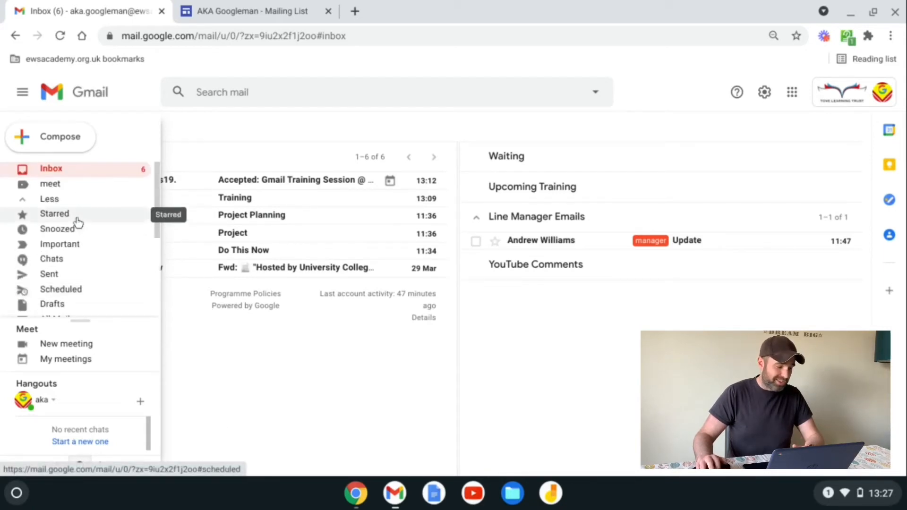
click(57, 198)
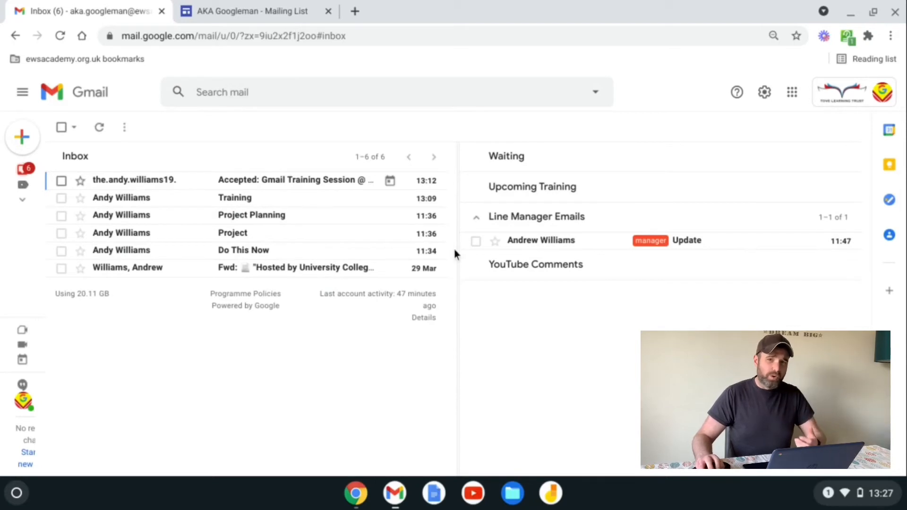
Step: Open the forwarded Academia email and archive it, advancing to the next conversation
click(296, 273)
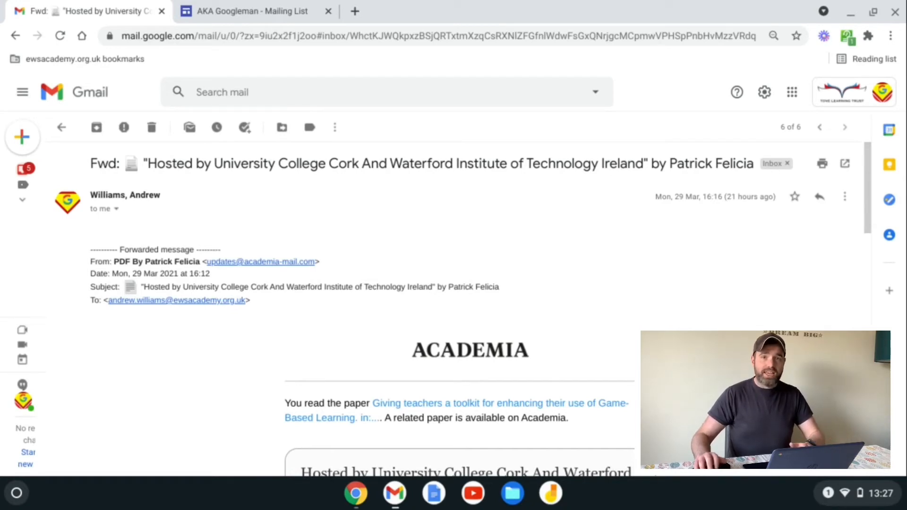
key(e)
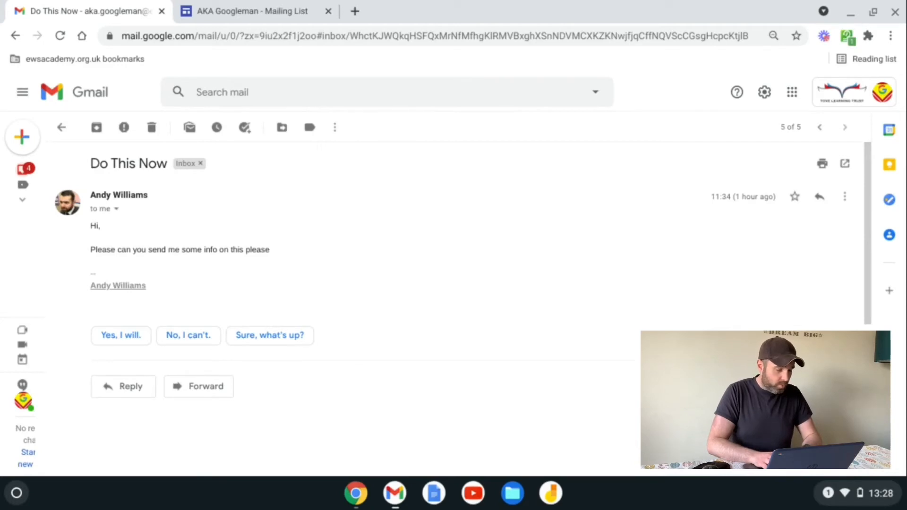
Step: Reply 'Yes I can Here is the date: 19th April', send it, and archive the conversation
key(r)
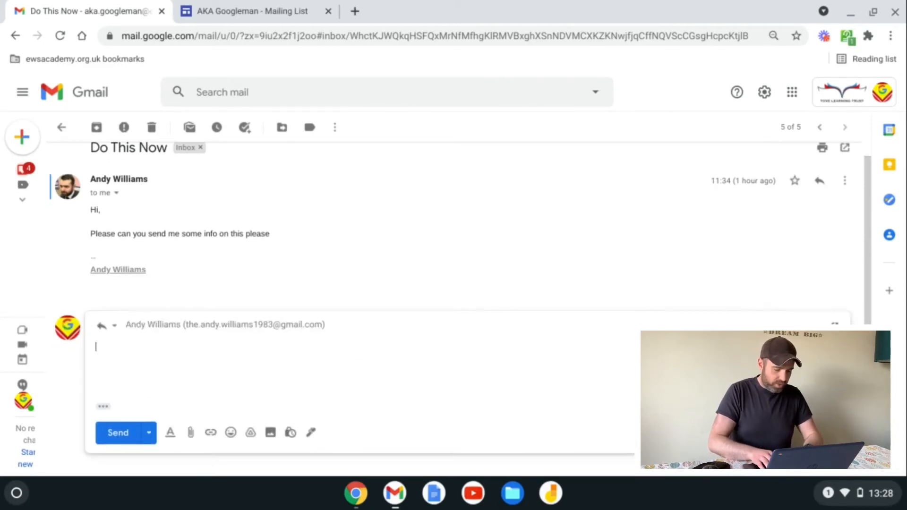
text(Yes I can)
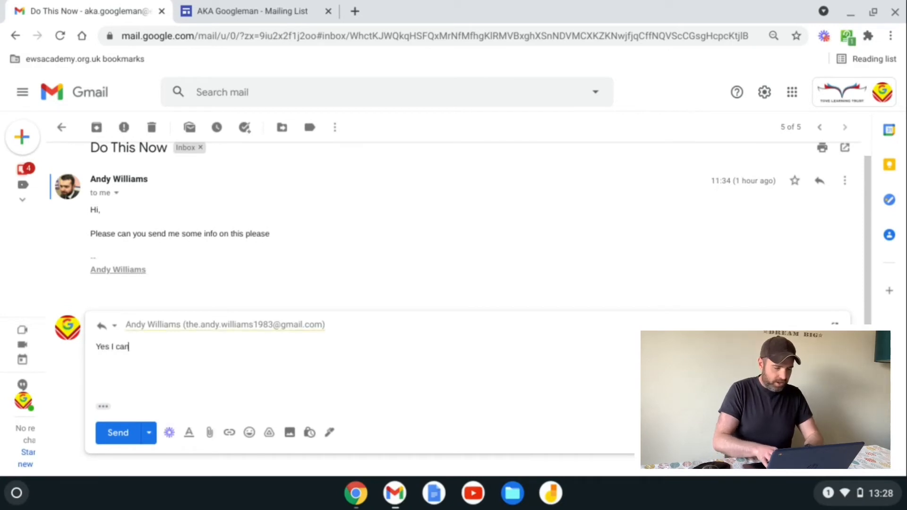
text( Here)
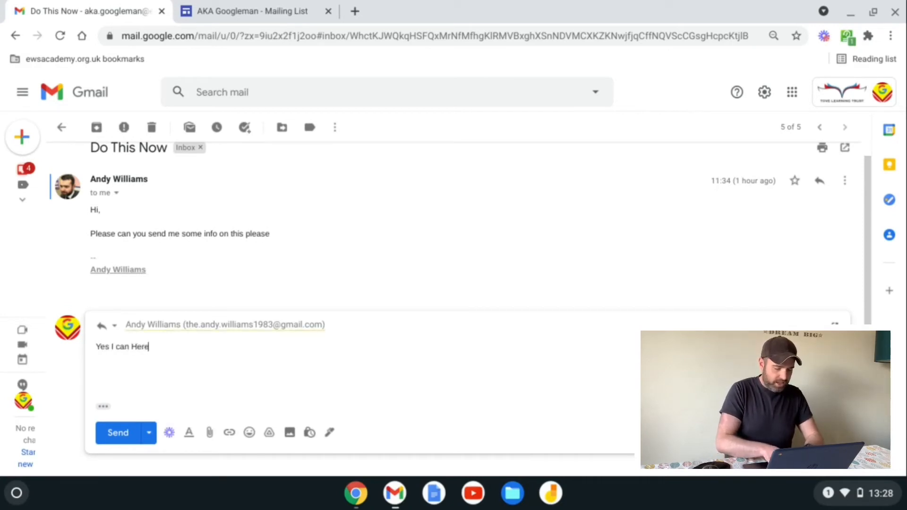
text( is the date:)
key(Return)
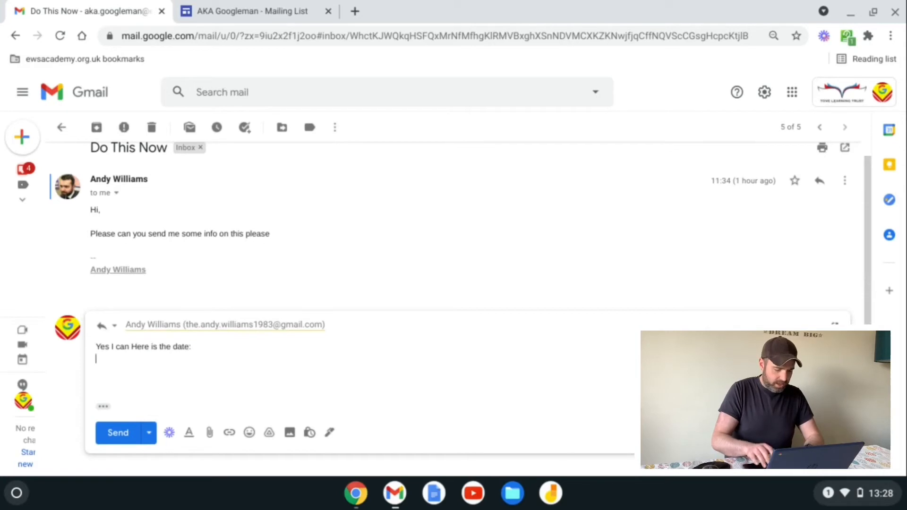
text(19th A)
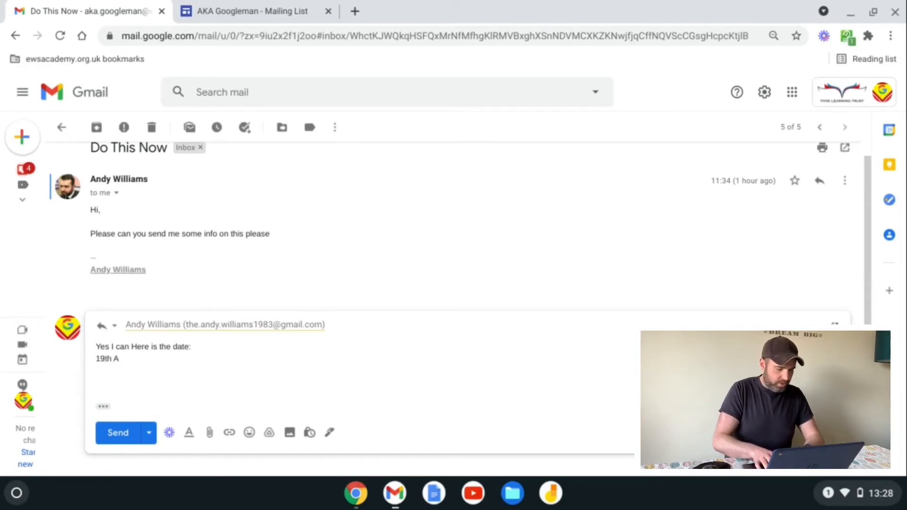
text(pril)
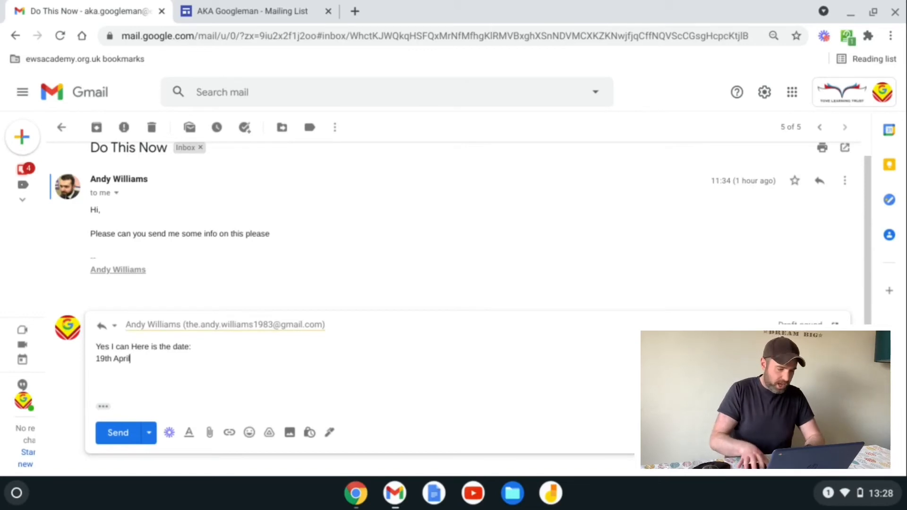
key(ctrl+Return)
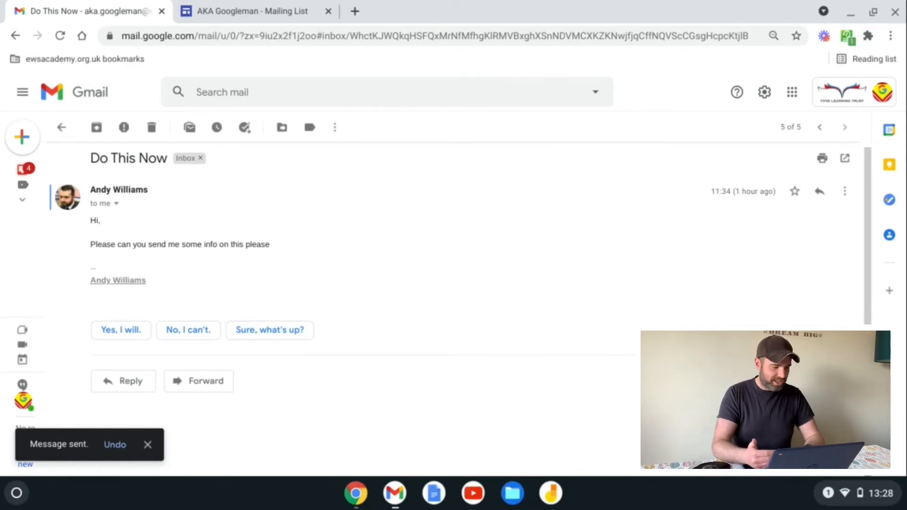
key(e)
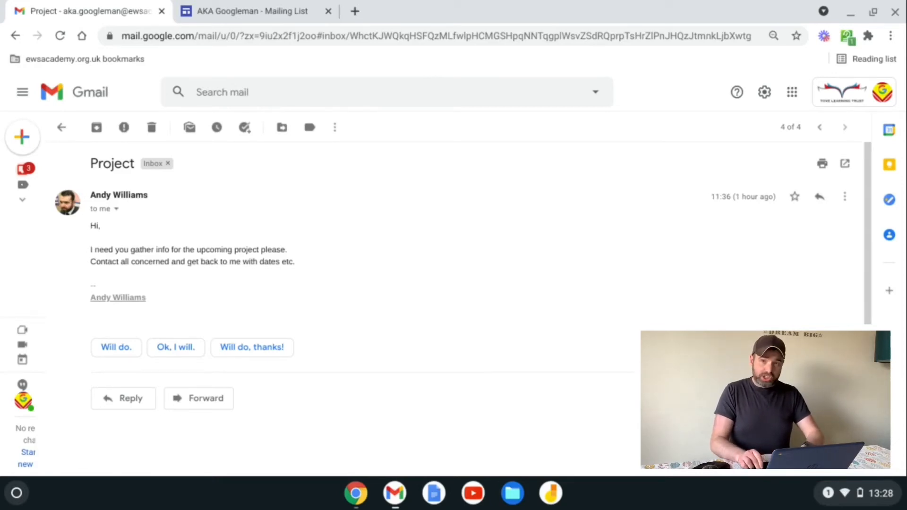
Step: Add the Project email to Google Tasks with Shift+T
key(shift+t)
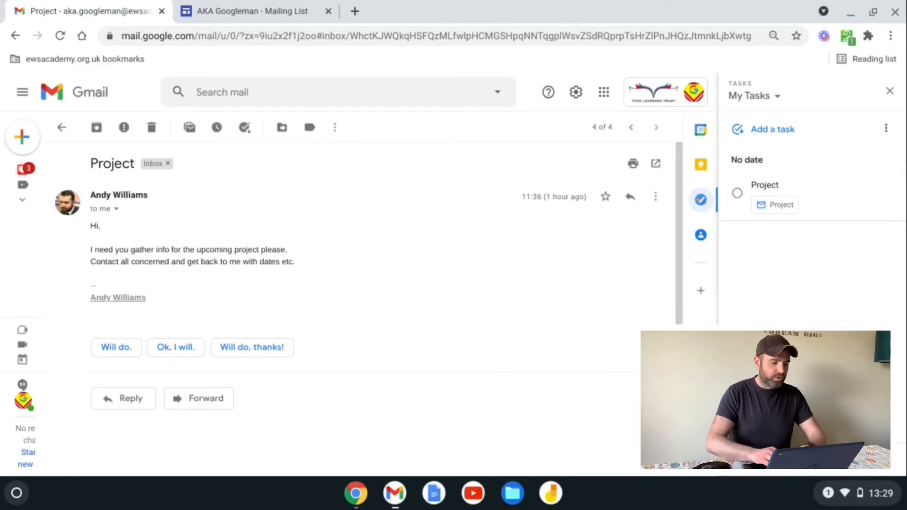
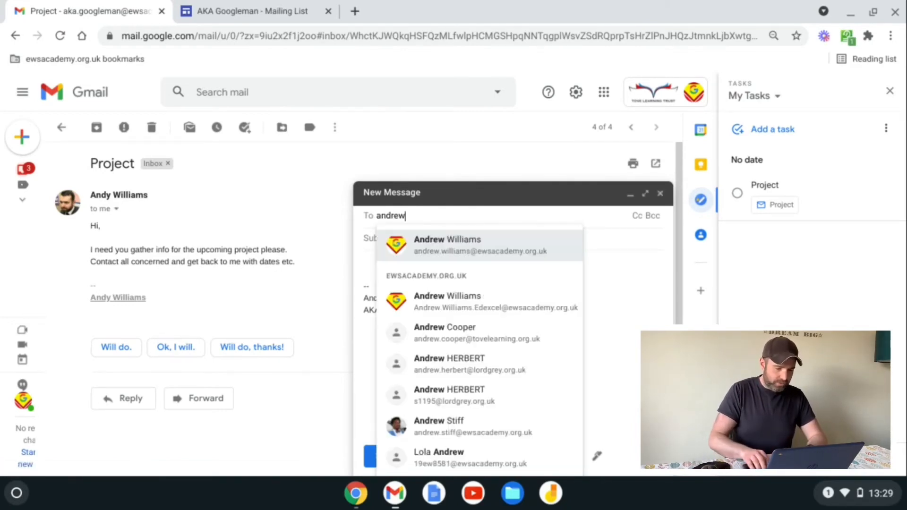
Step: Start a new email addressed to both of the contact's email addresses
key(Return)
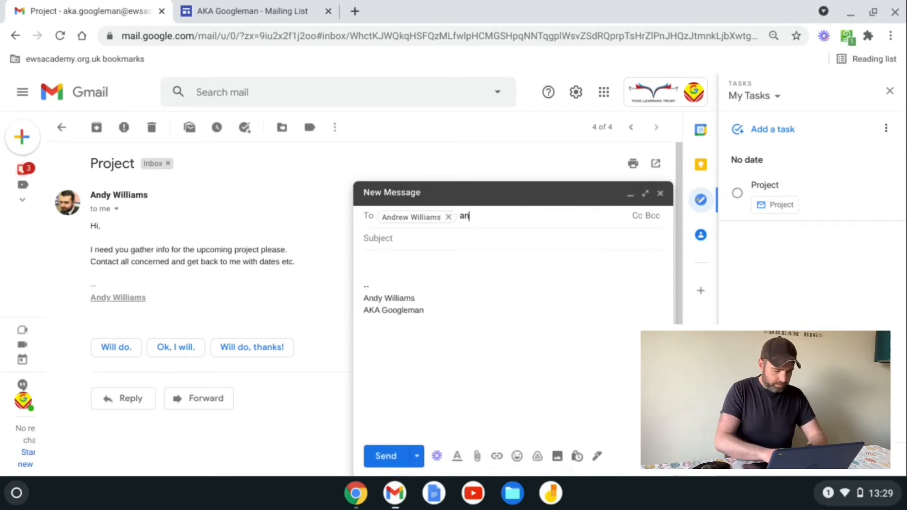
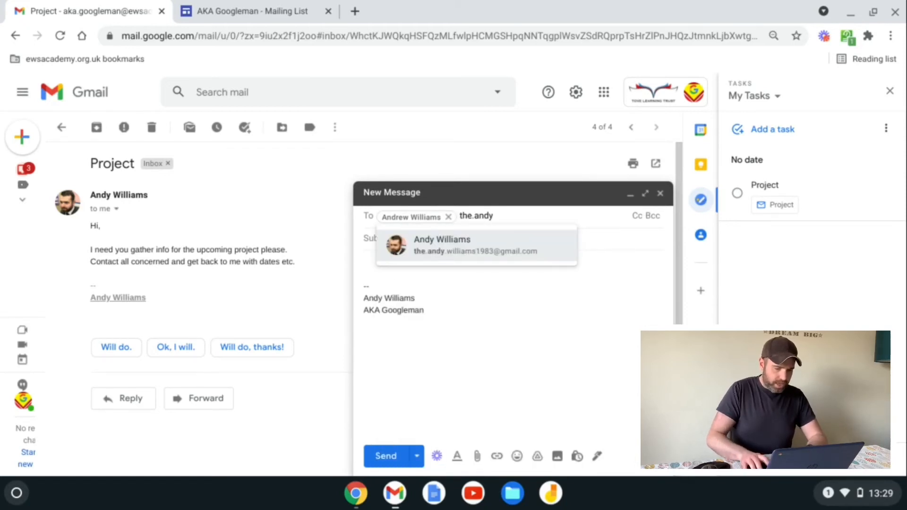
key(Return)
Step: Send it with subject 'Info Please' and body 'Hi, Send me info', then view Sent Mail
key(Tab)
text(In)
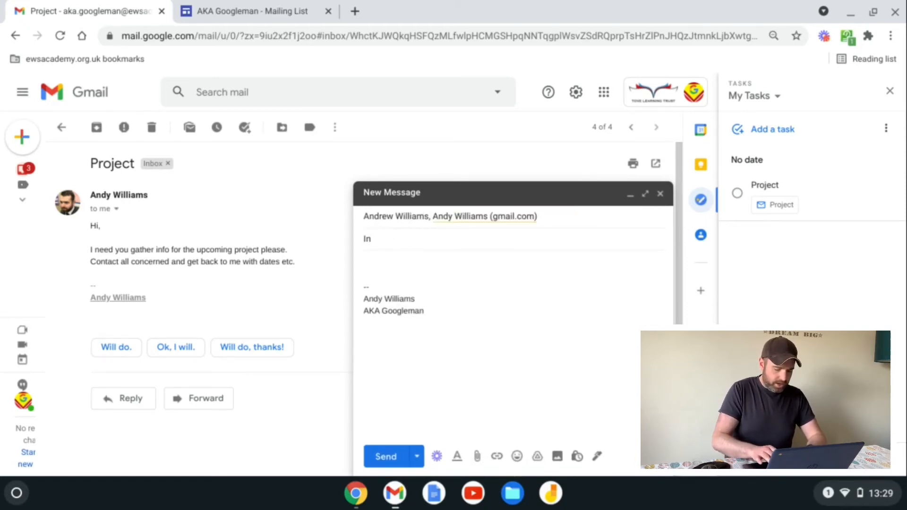
text(fo Please)
key(Tab)
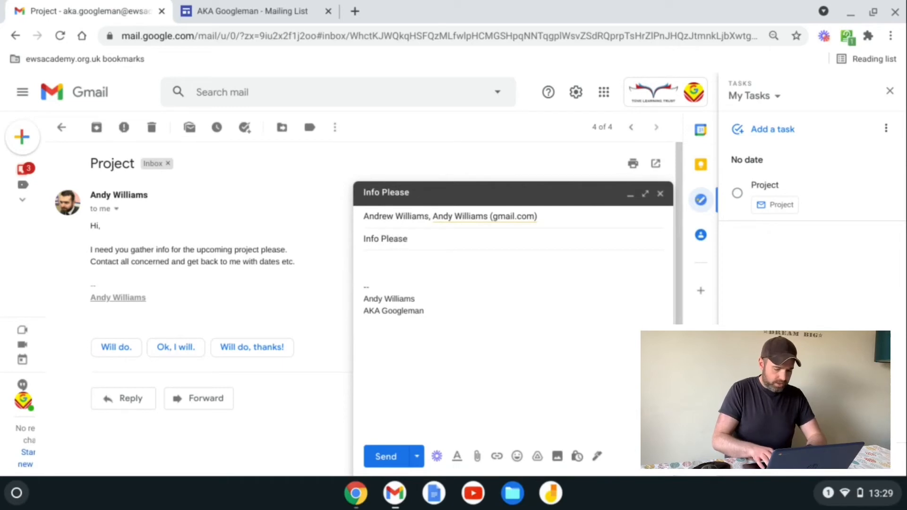
text(Hi,)
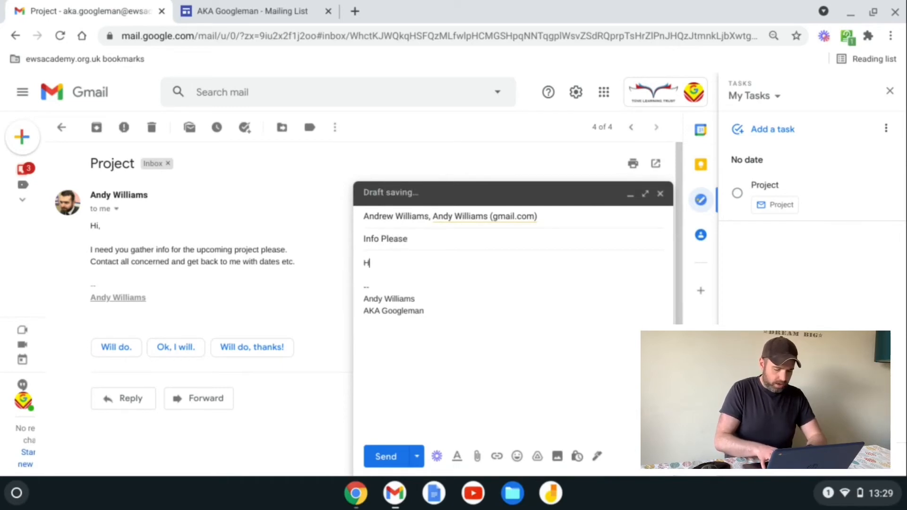
key(Return)
key(Return)
text(Send me info)
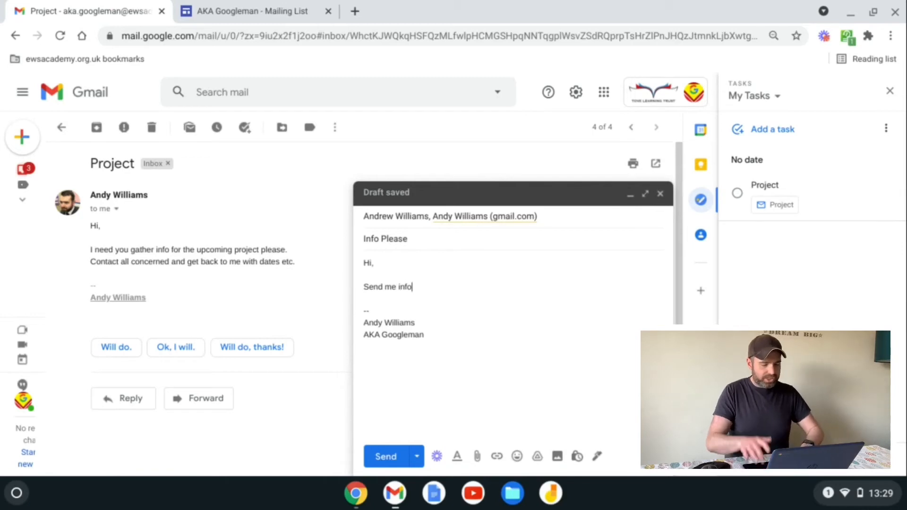
key(ctrl+Return)
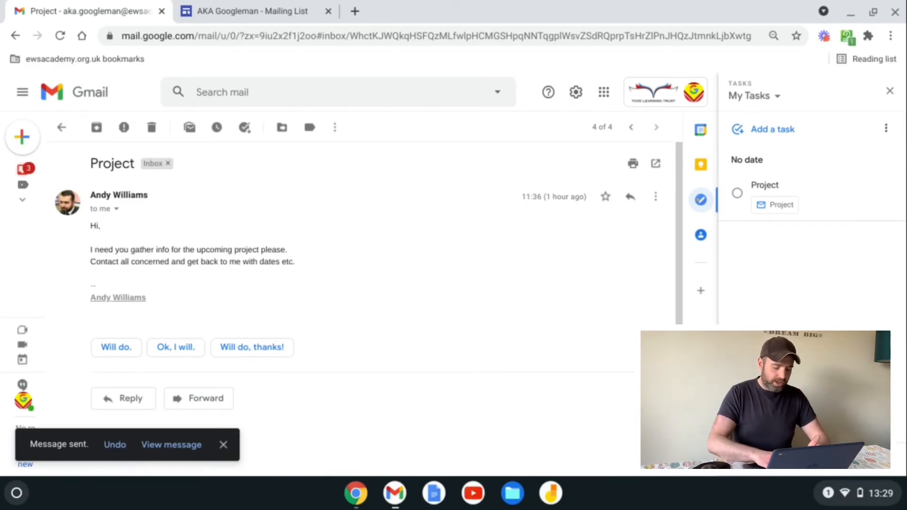
key(g)
key(t)
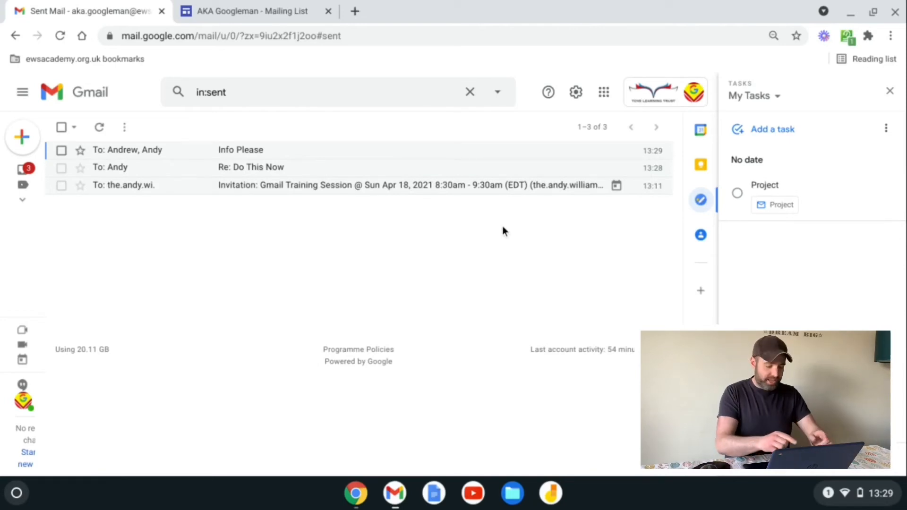
Step: Select Info Please, dismiss the label list unused, and snooze it to Later today at 18:00
key(x)
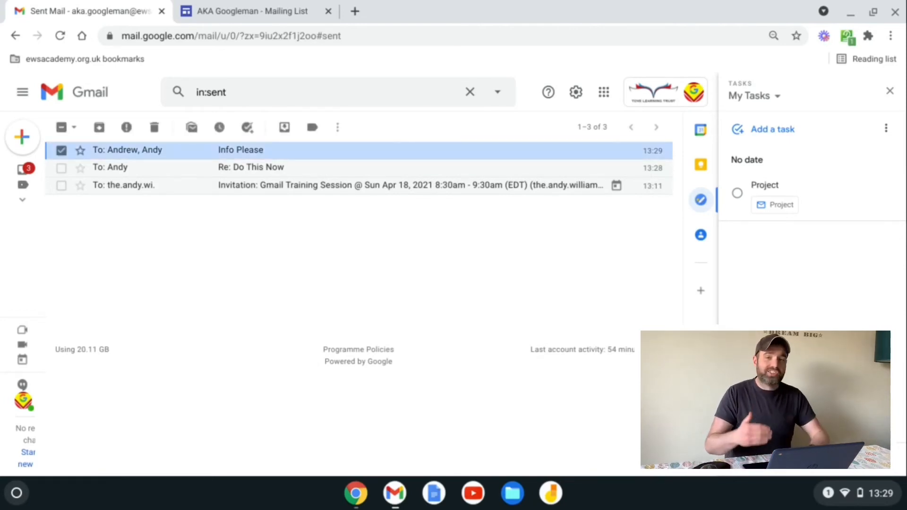
key(l)
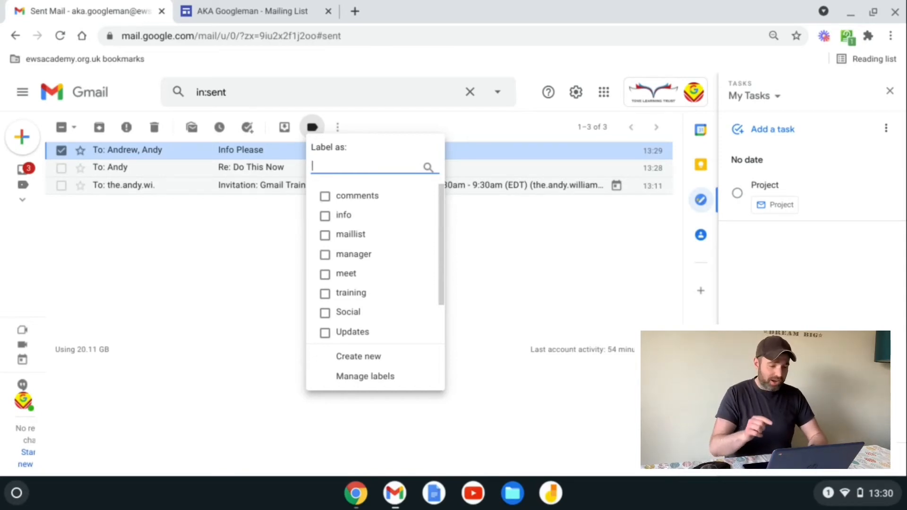
click(311, 127)
key(b)
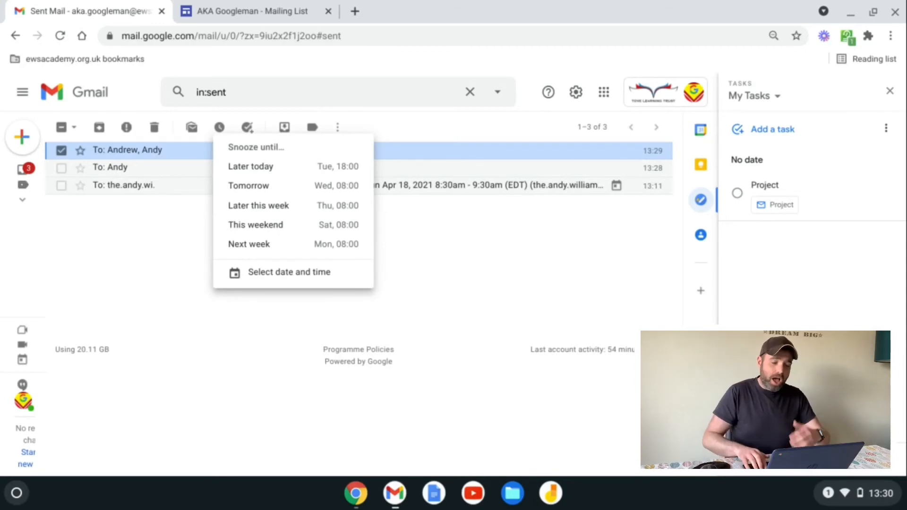
key(Down)
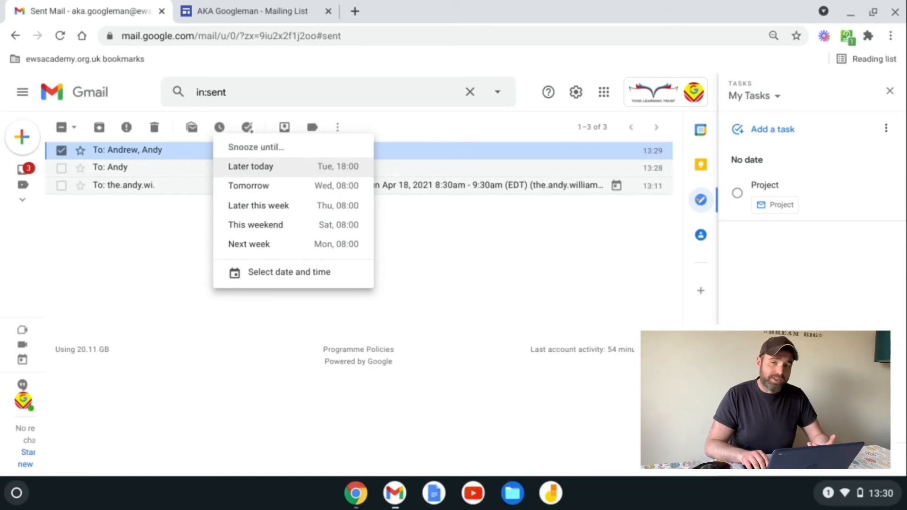
key(Return)
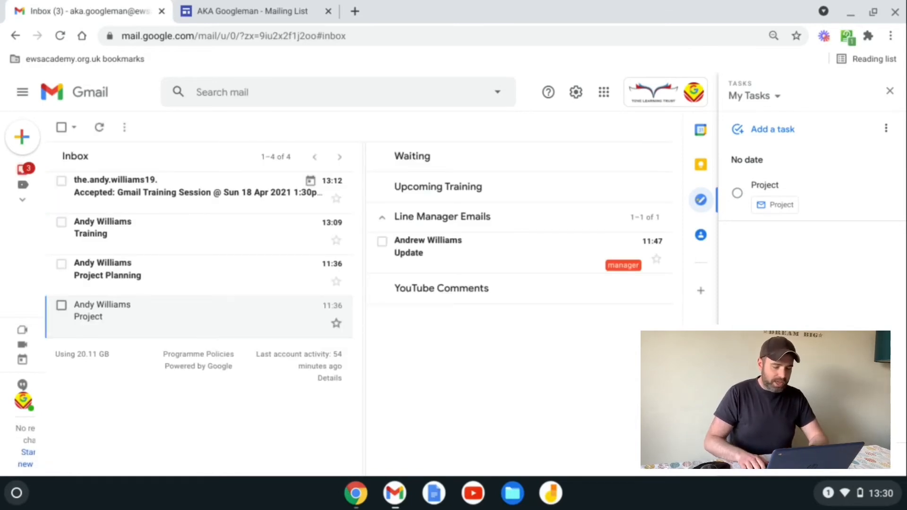
Step: Archive the Project email, then add Project Planning to Tasks and archive it
key(Return)
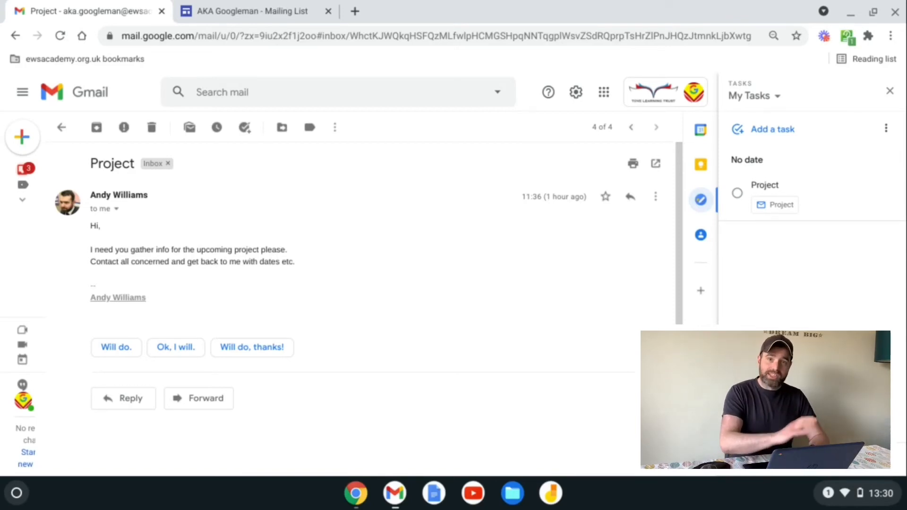
key(e)
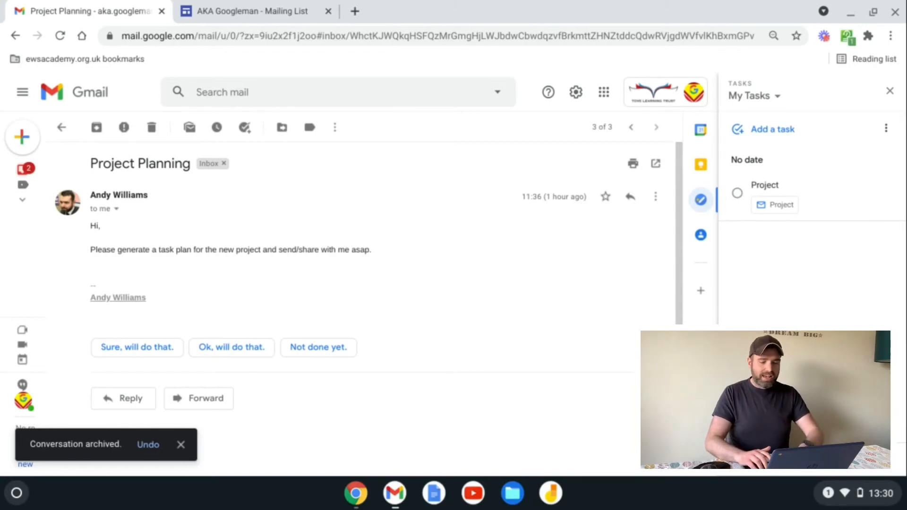
key(shift+t)
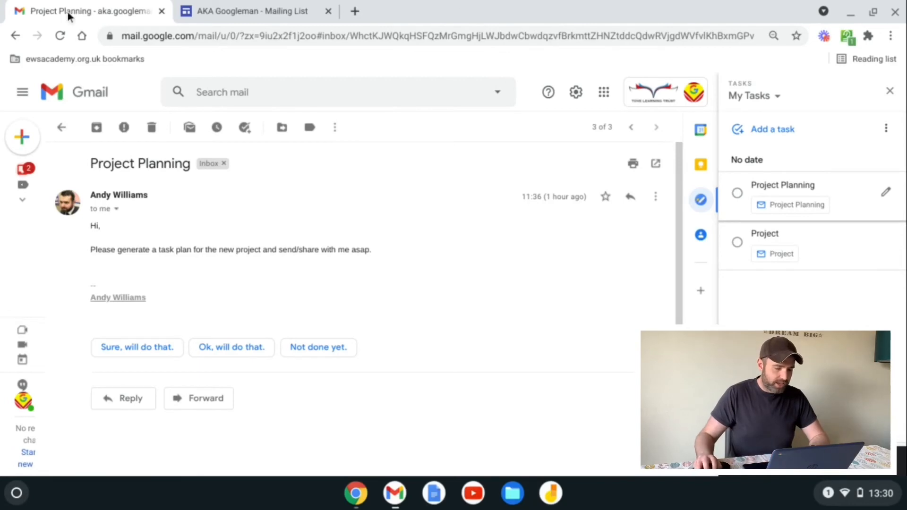
key(e)
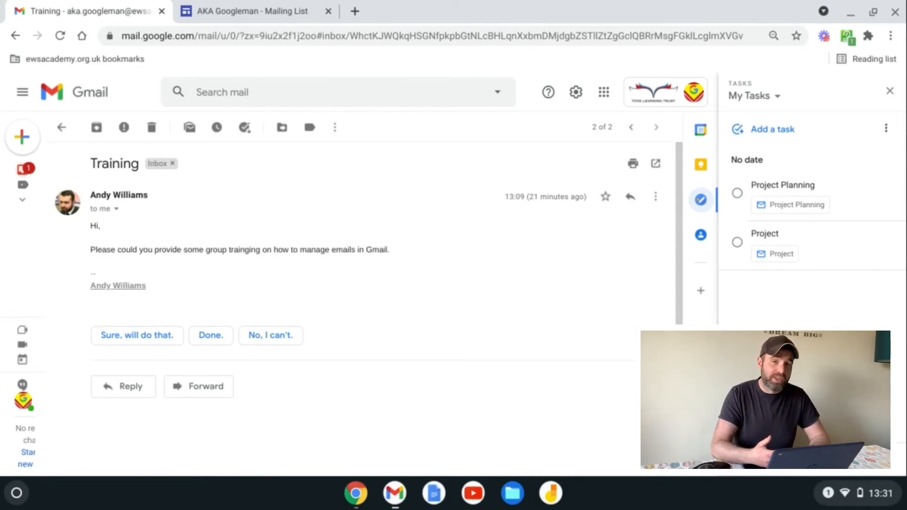
Step: Reply 'Yes, of course, I will send a cal invite', label the conversation training, and archive it
text(r)
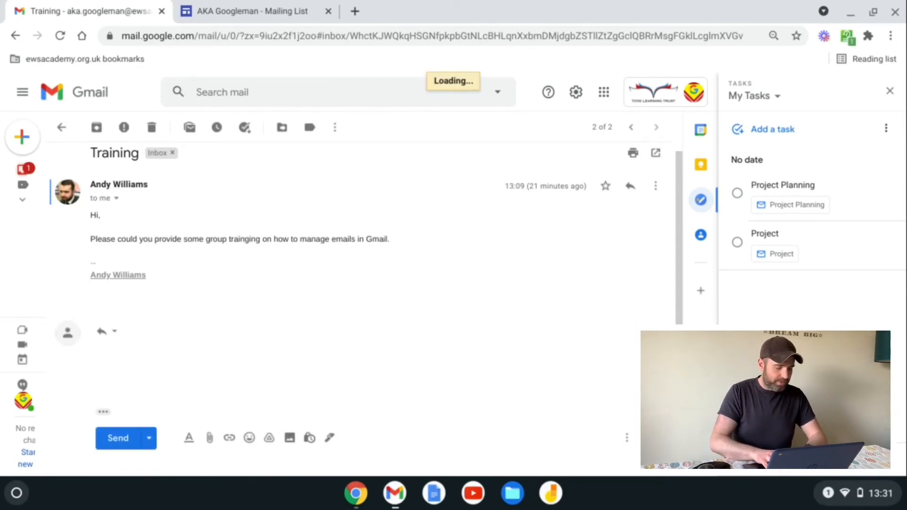
text(Yes, o)
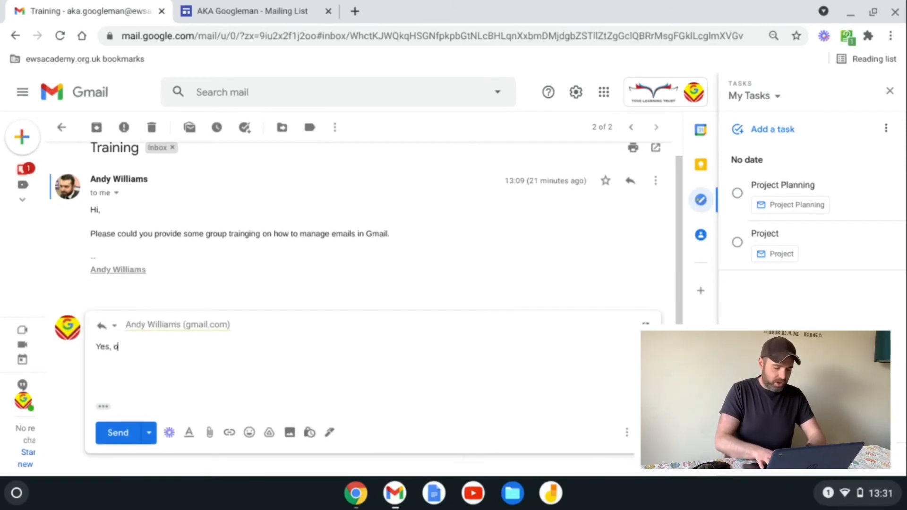
text(f course, I will send)
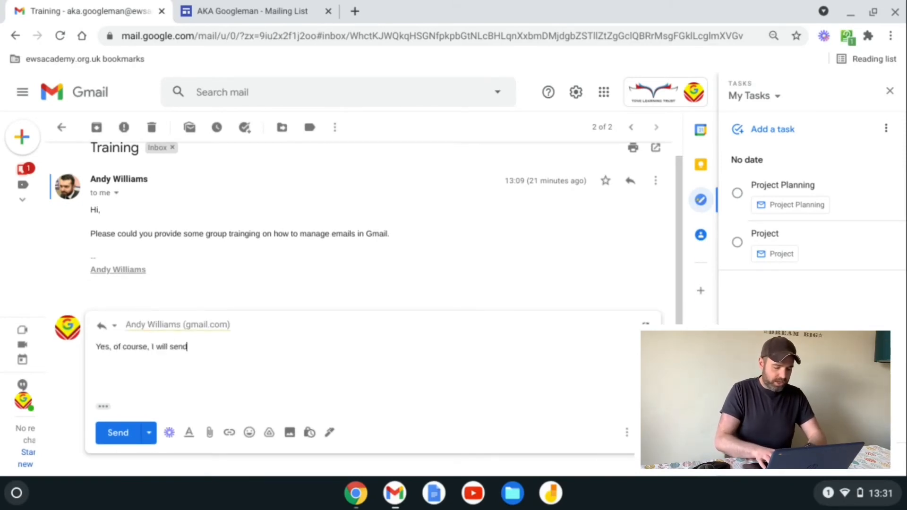
text( a cal invite)
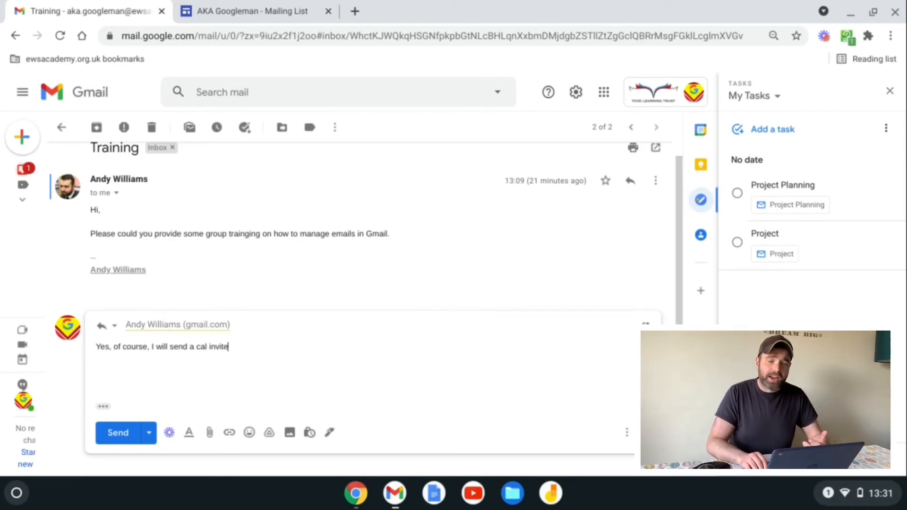
key(ctrl+Return)
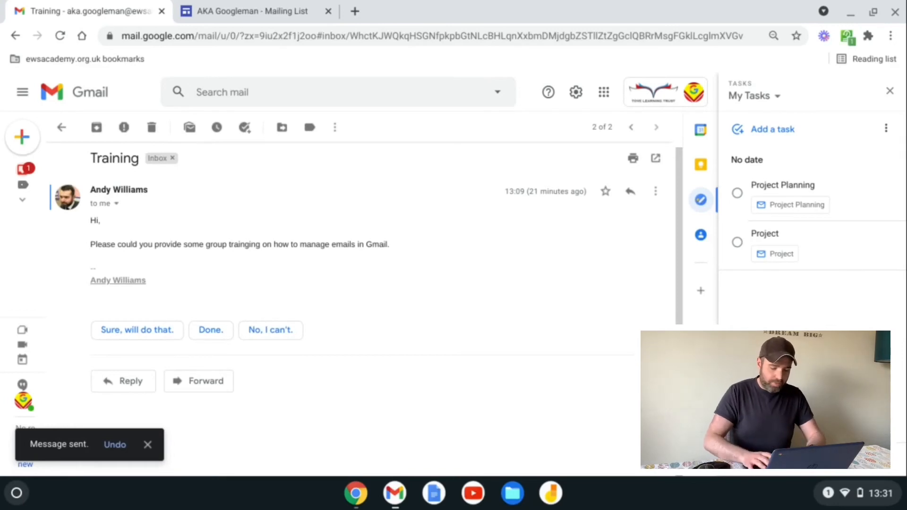
key(l)
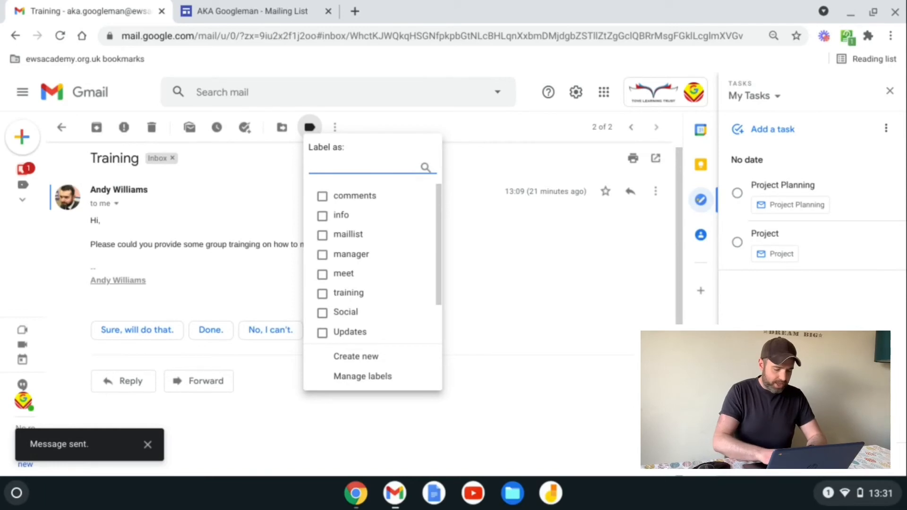
text(training)
key(Return)
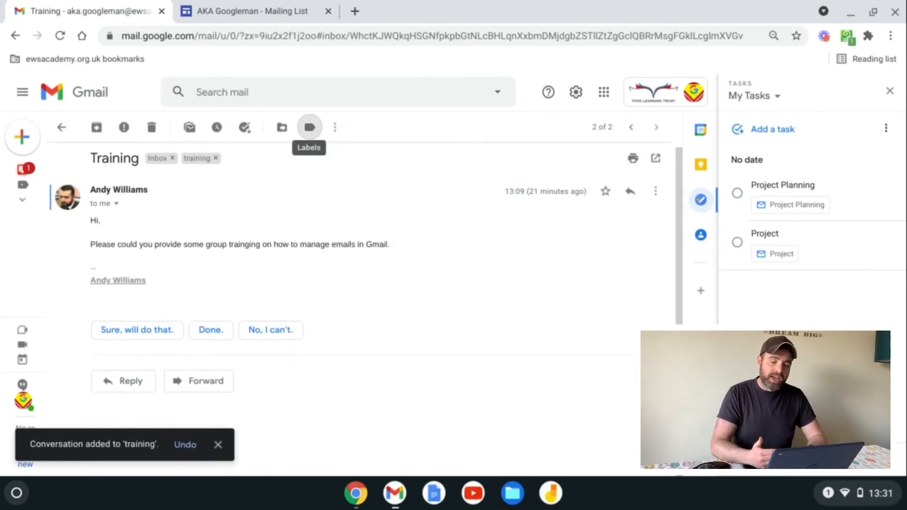
key(e)
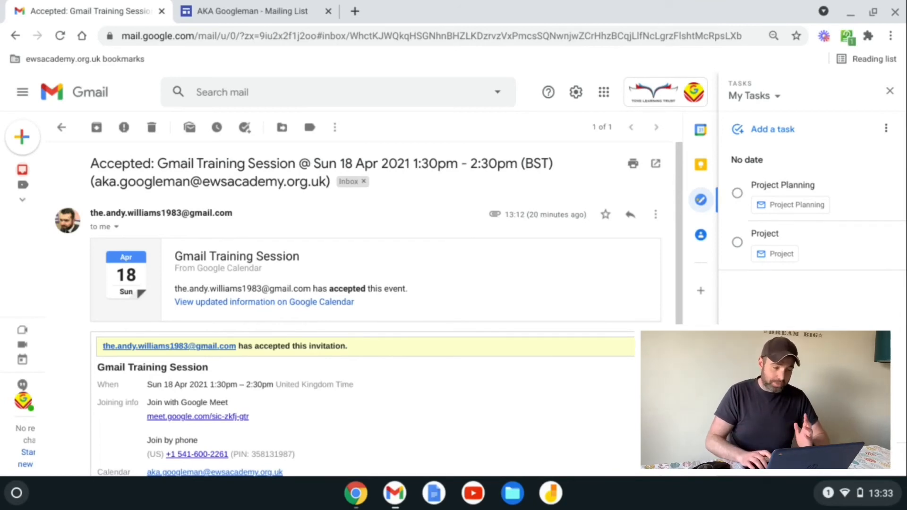
key(/)
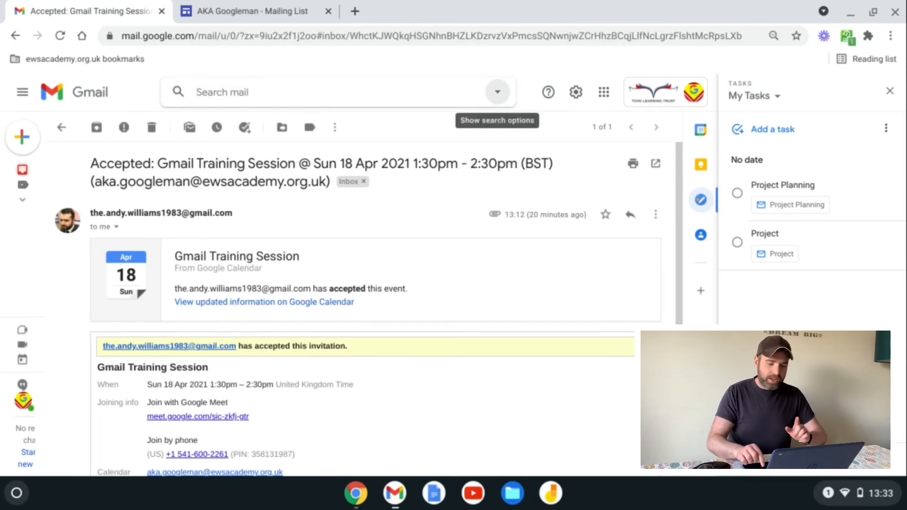
Step: Search Includes the words for 'filename:invite.ics AND accepted', fixing the 'accpeted' typo
click(498, 92)
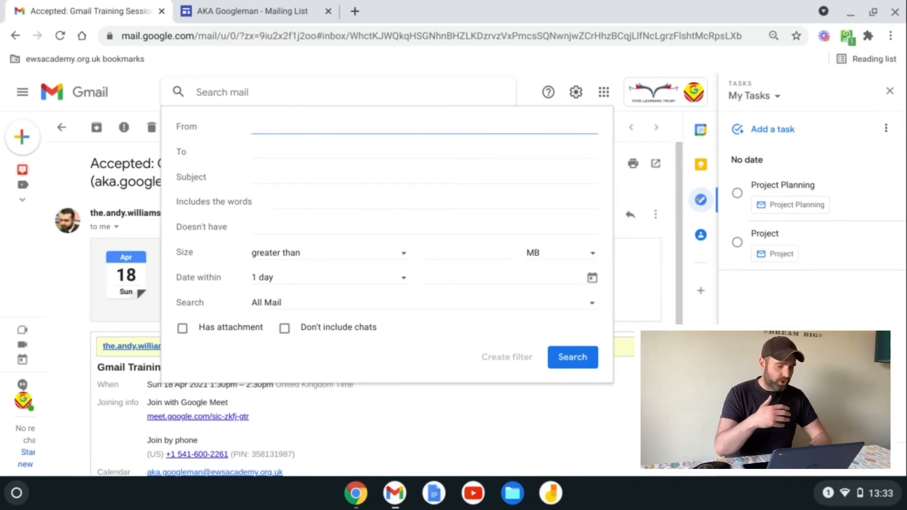
key(Tab)
key(Tab)
key(Tab)
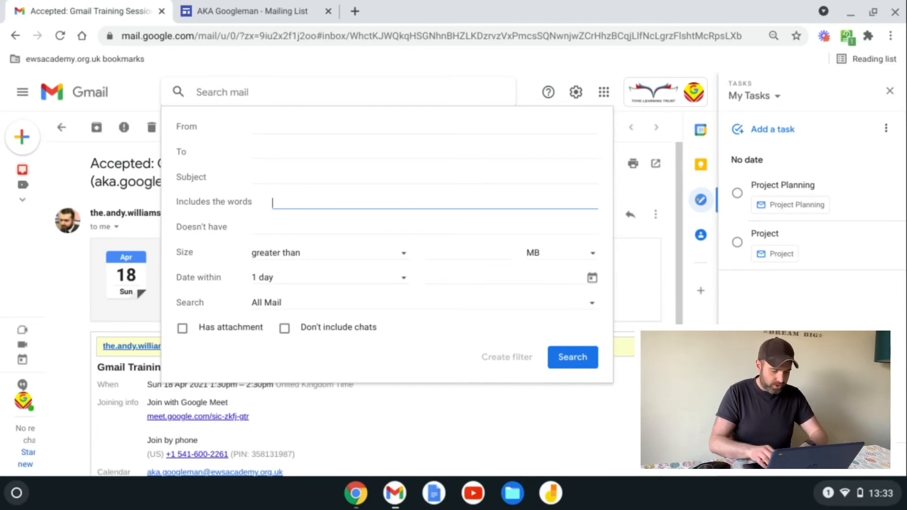
text(filename:)
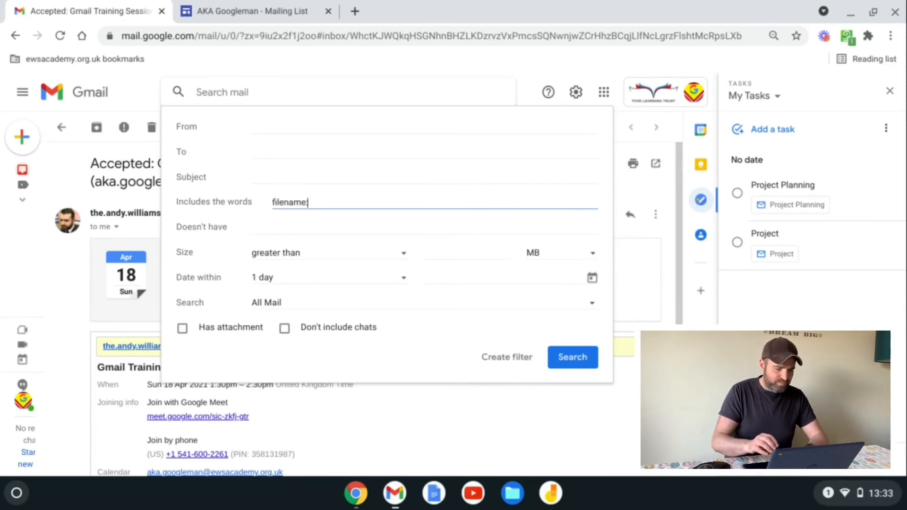
text(invite.ic)
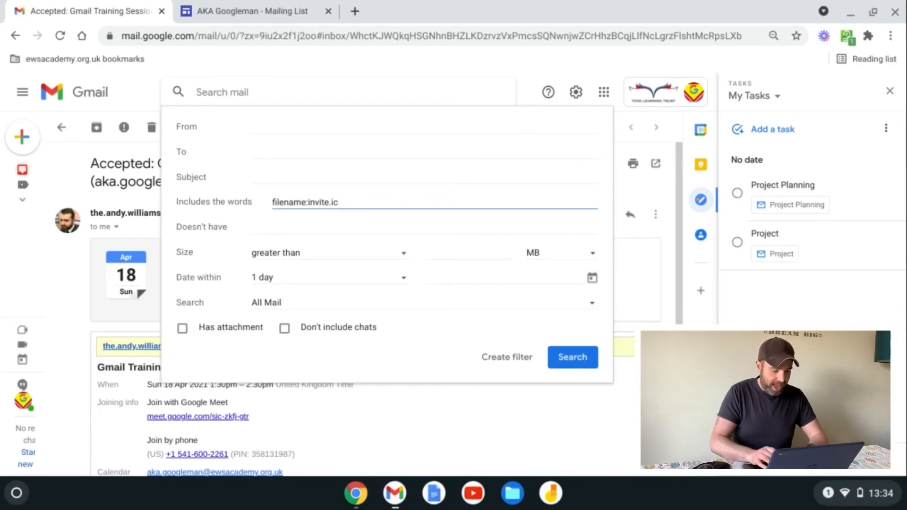
text(s)
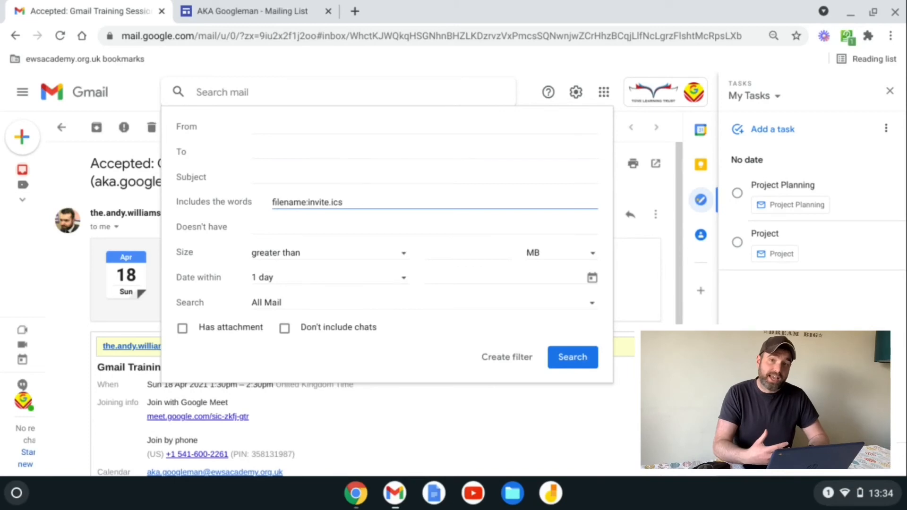
text( AN)
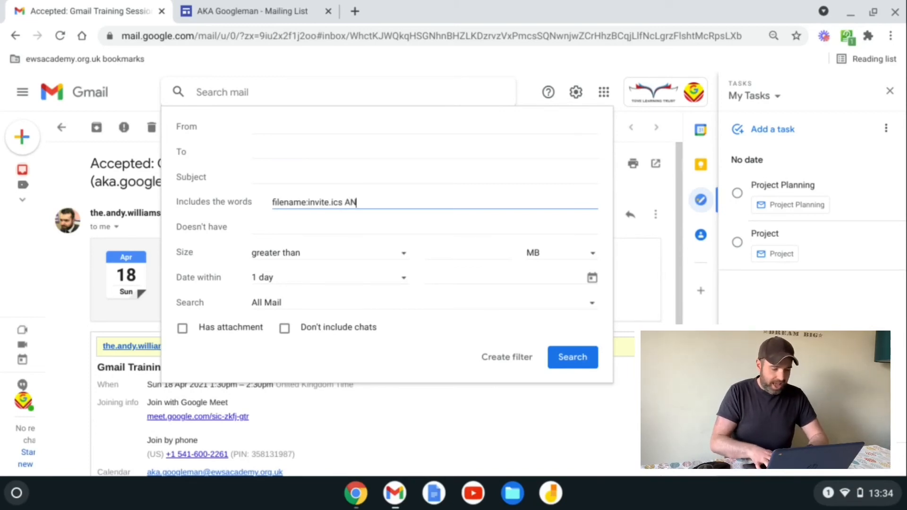
text(D ac)
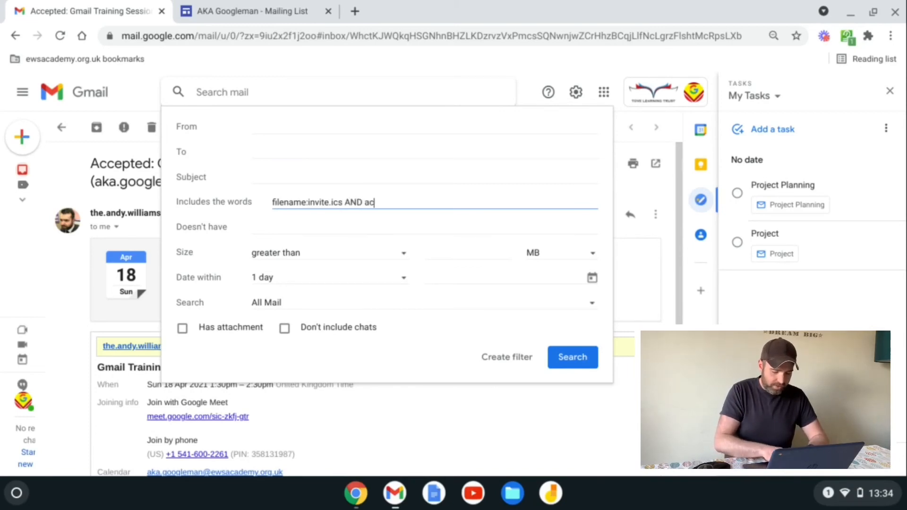
text(cpeted)
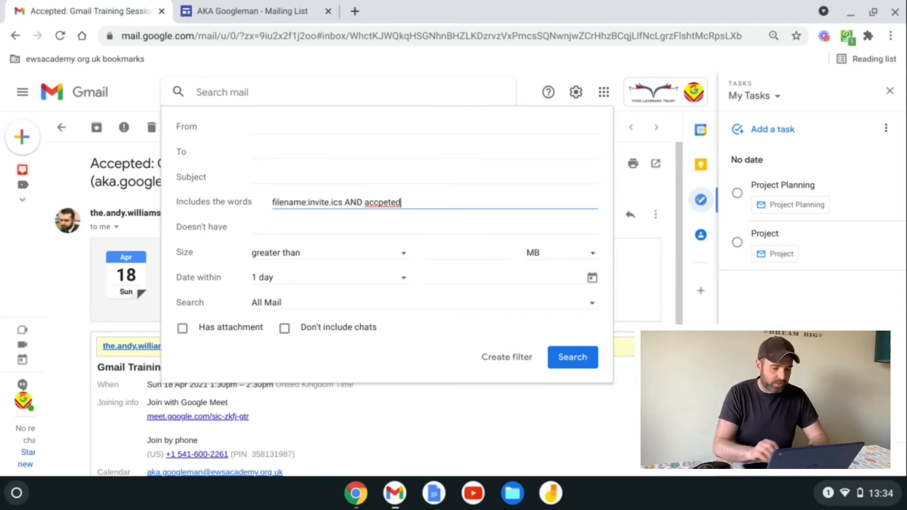
key(BackSpace)
key(BackSpace)
key(BackSpace)
key(BackSpace)
key(BackSpace)
text(epted)
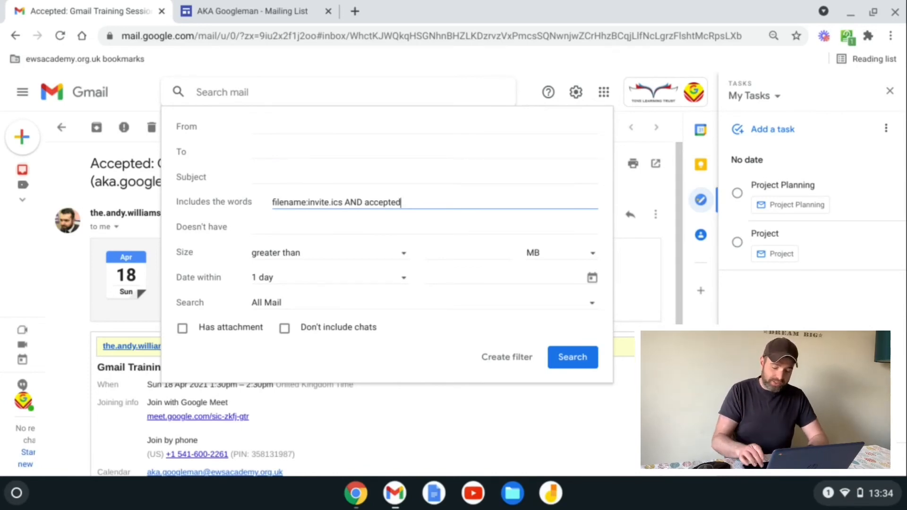
key(Return)
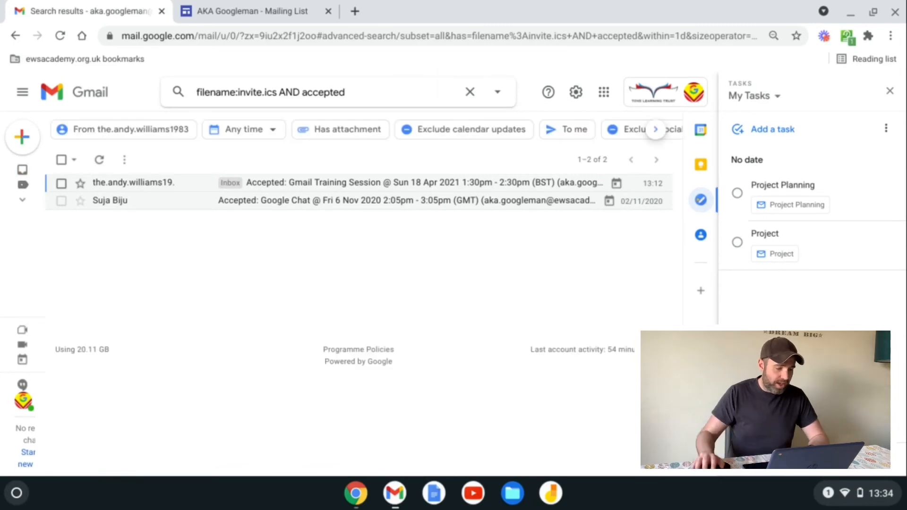
Step: Create a filter from the search: skip Inbox, mark as read, never Spam, apply to 2 matches
click(291, 190)
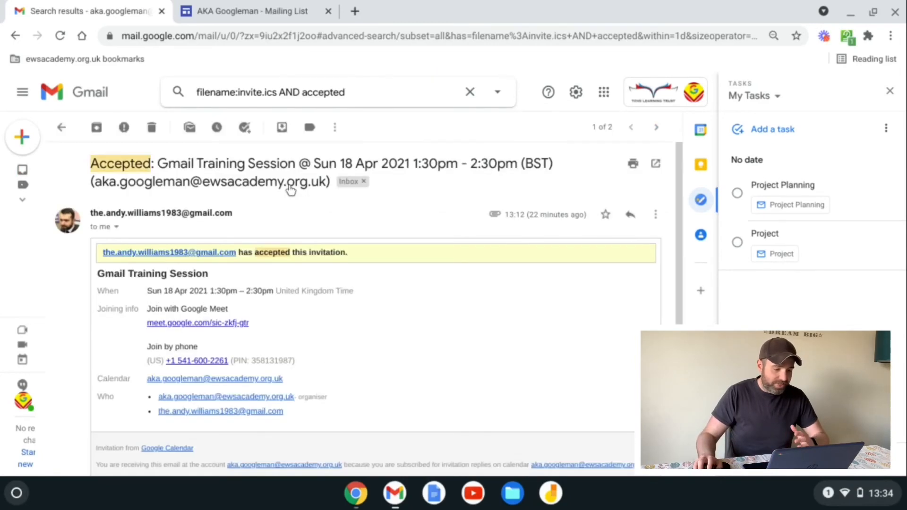
click(499, 96)
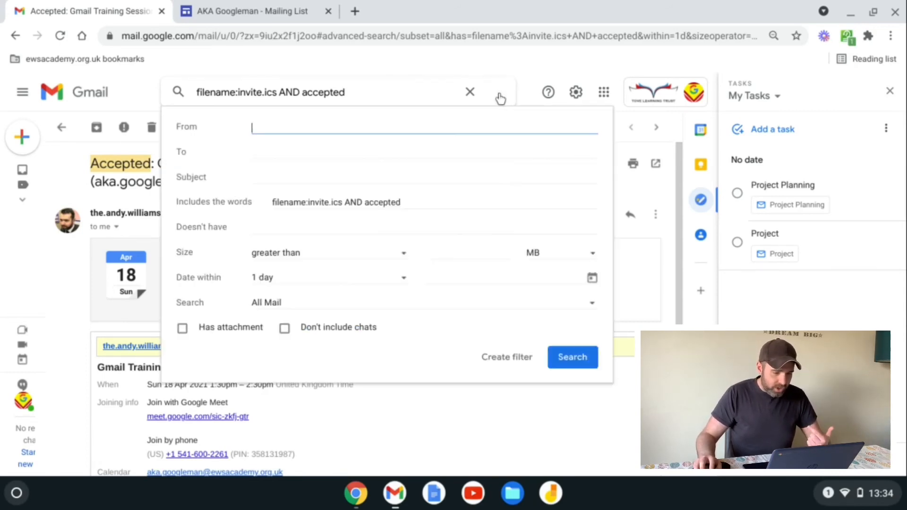
click(525, 362)
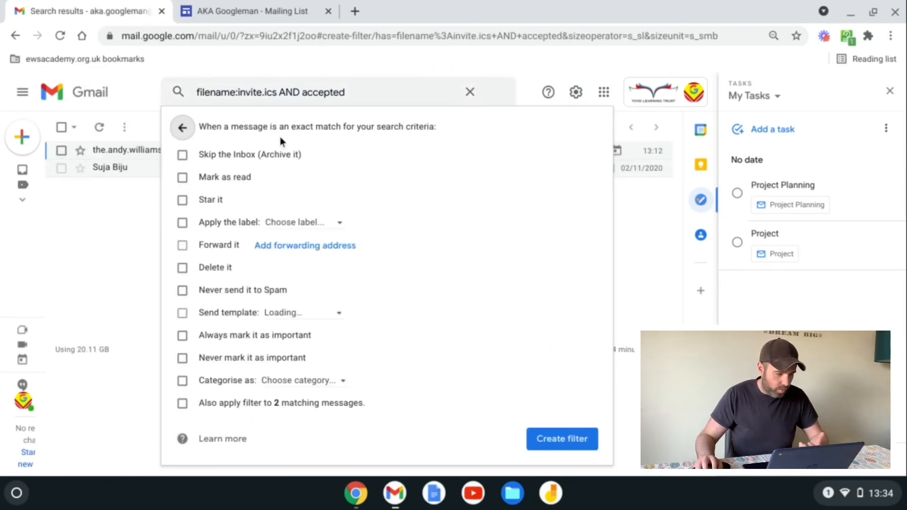
click(226, 153)
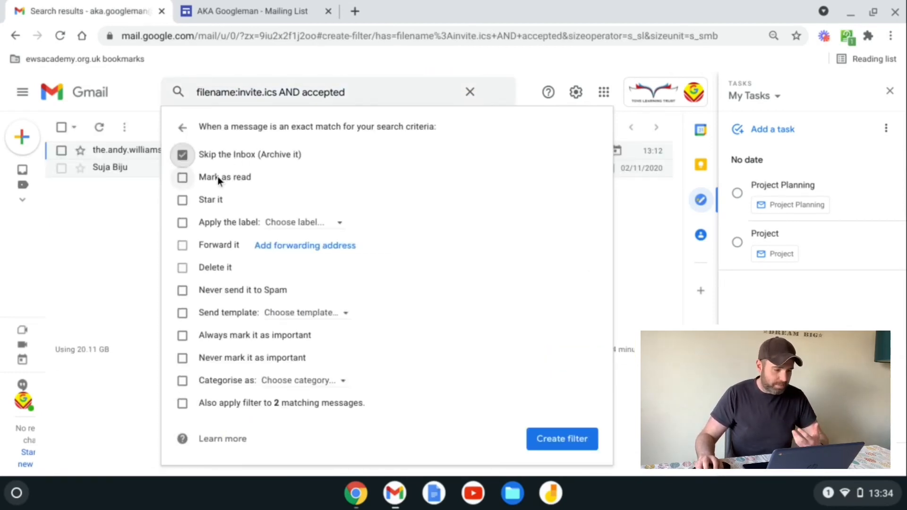
click(218, 176)
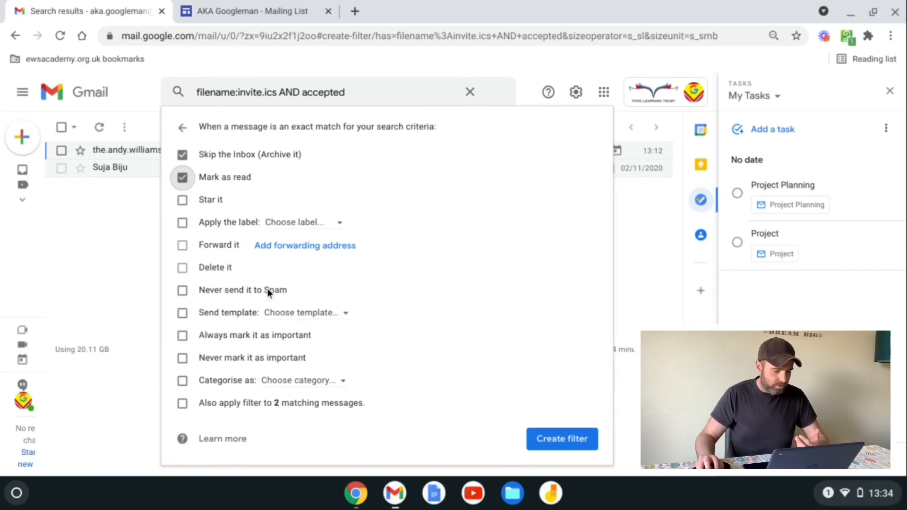
click(239, 289)
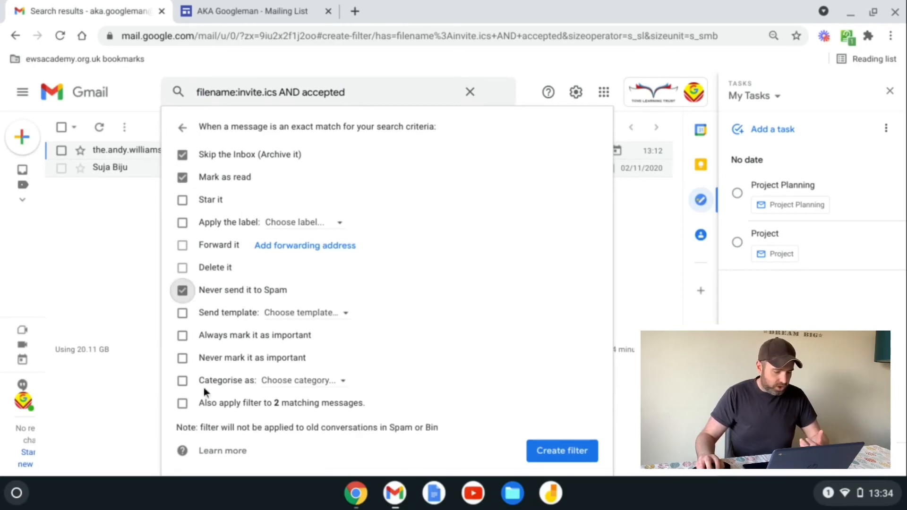
click(183, 404)
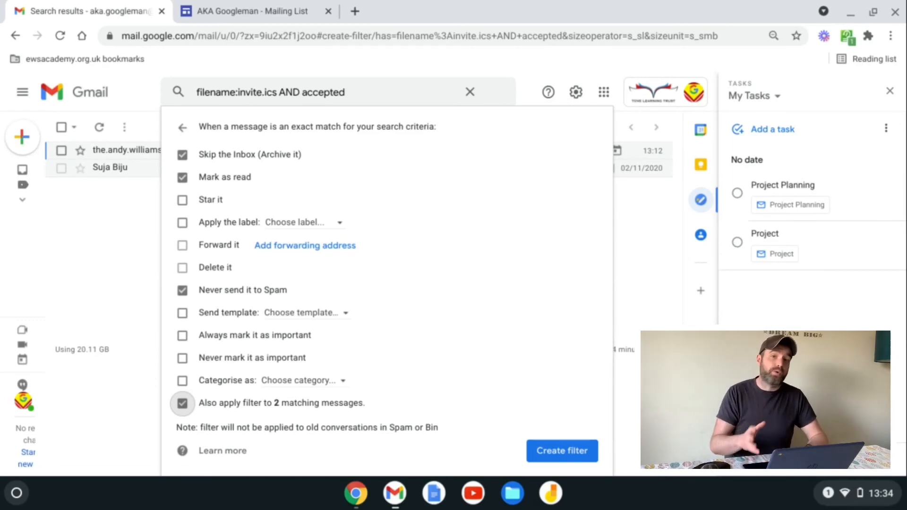
click(559, 451)
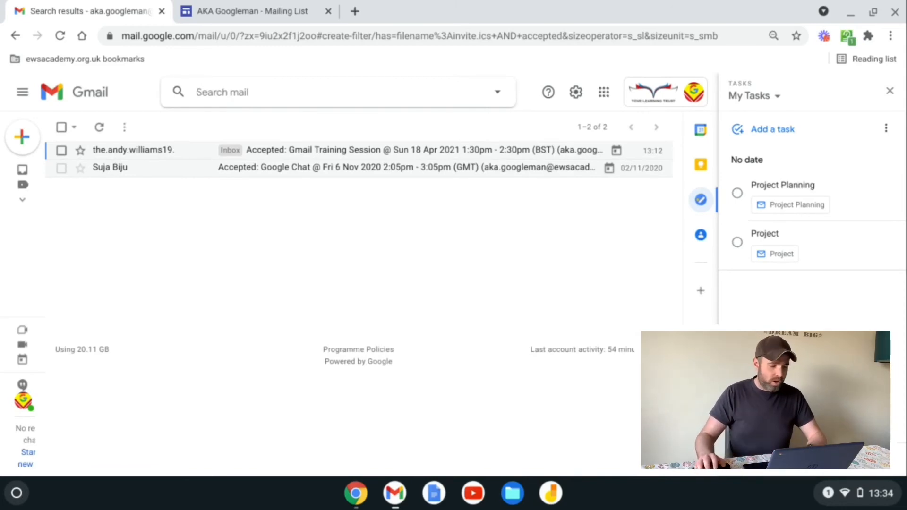
Step: Go to the inbox to confirm the acceptance email is gone, then show the comments label
click(469, 118)
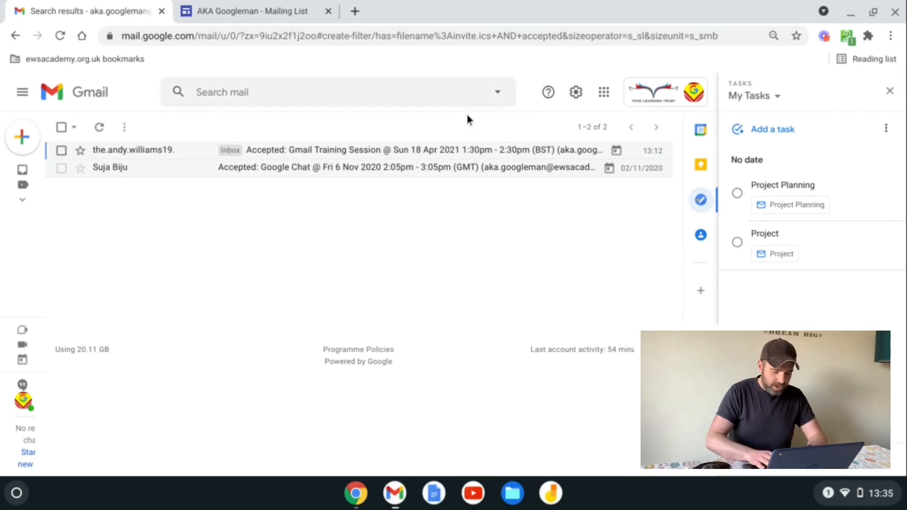
key(g)
key(i)
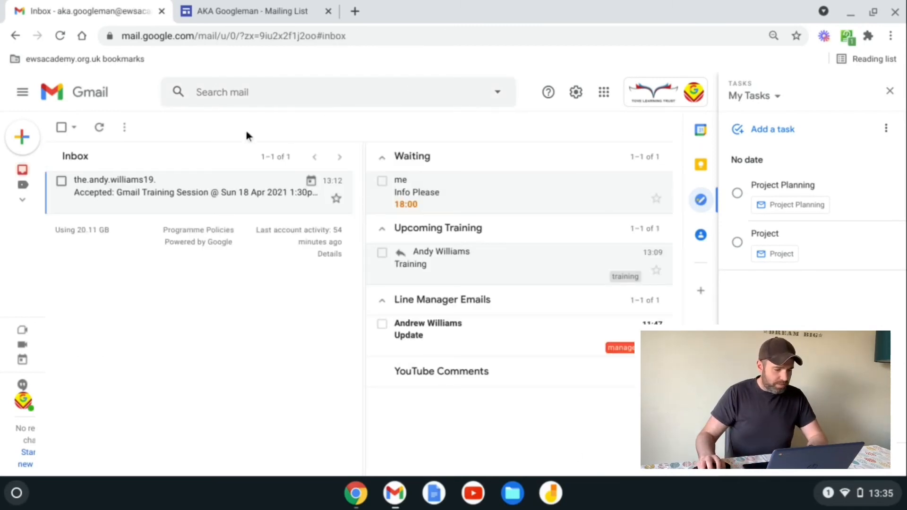
key(Return)
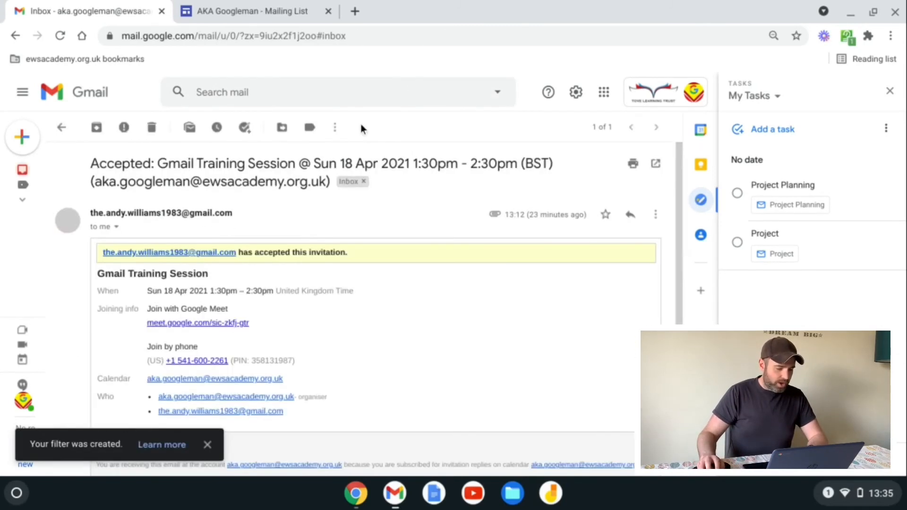
key(u)
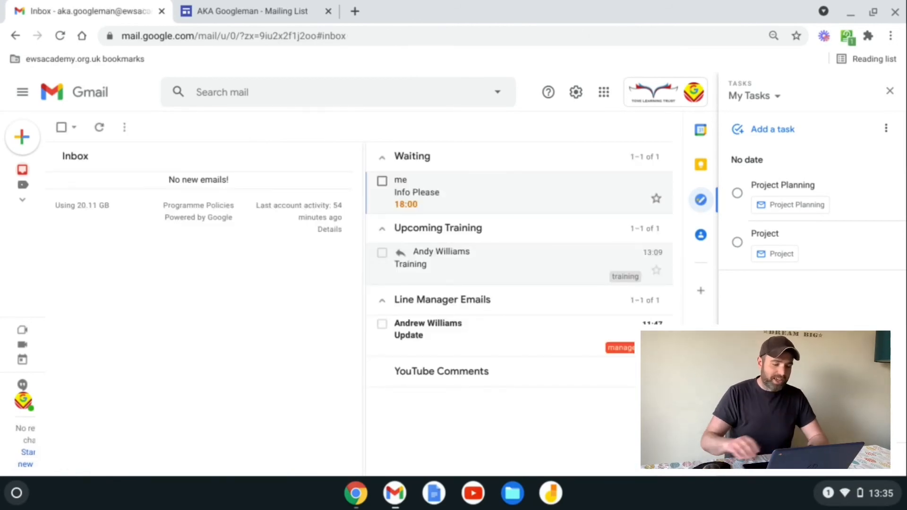
click(442, 371)
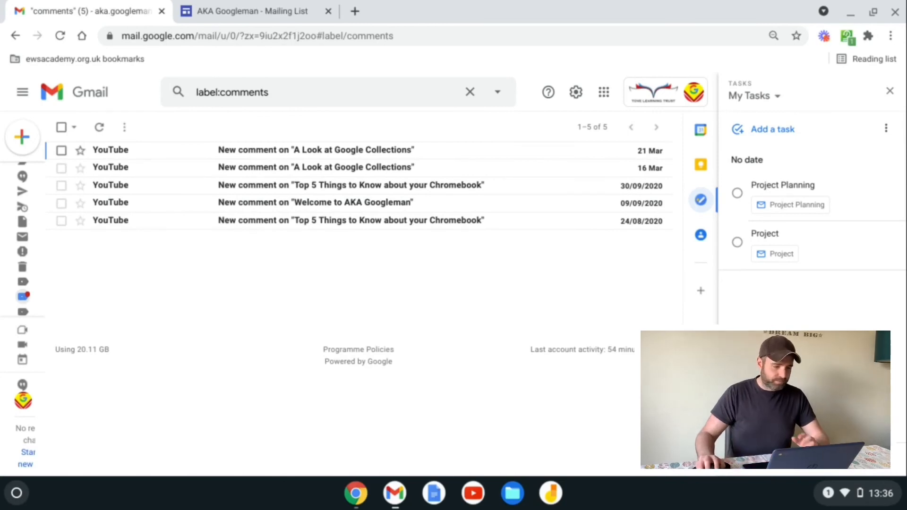
Step: Clear the label search and enter the account's +mail alias address in the To field
click(469, 92)
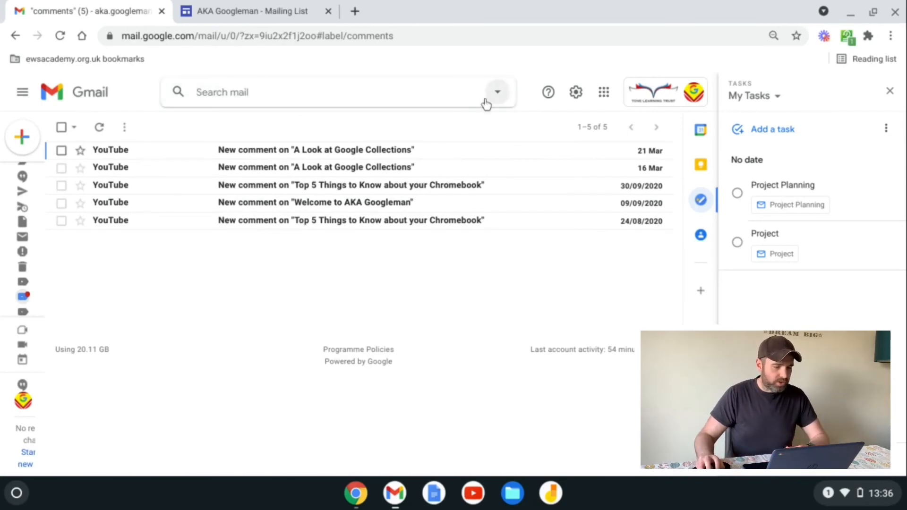
click(498, 92)
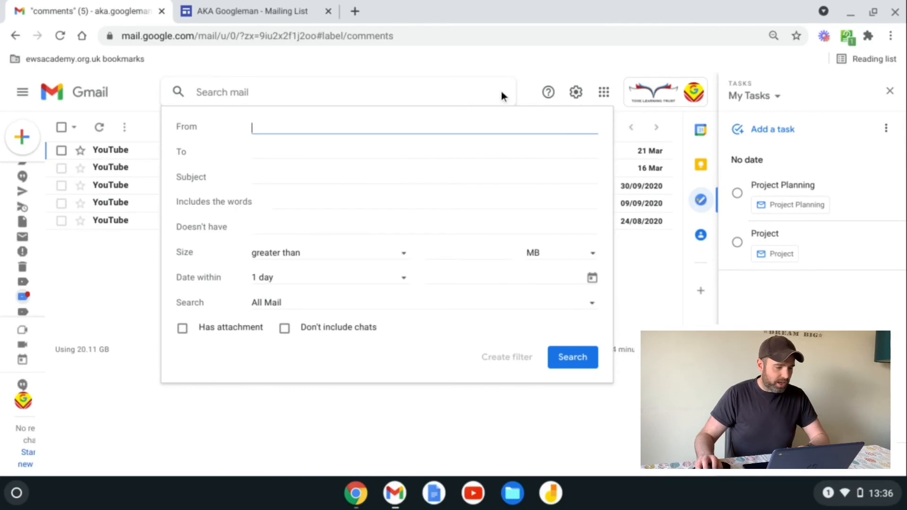
click(272, 147)
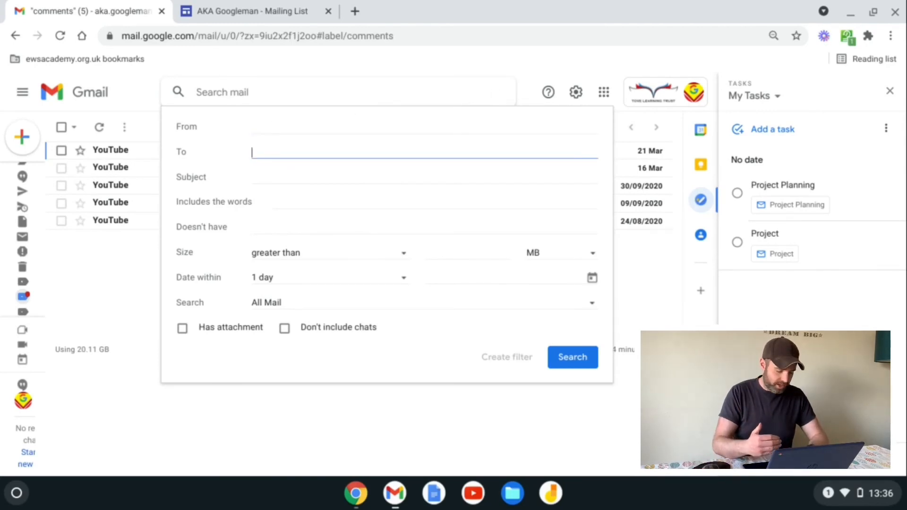
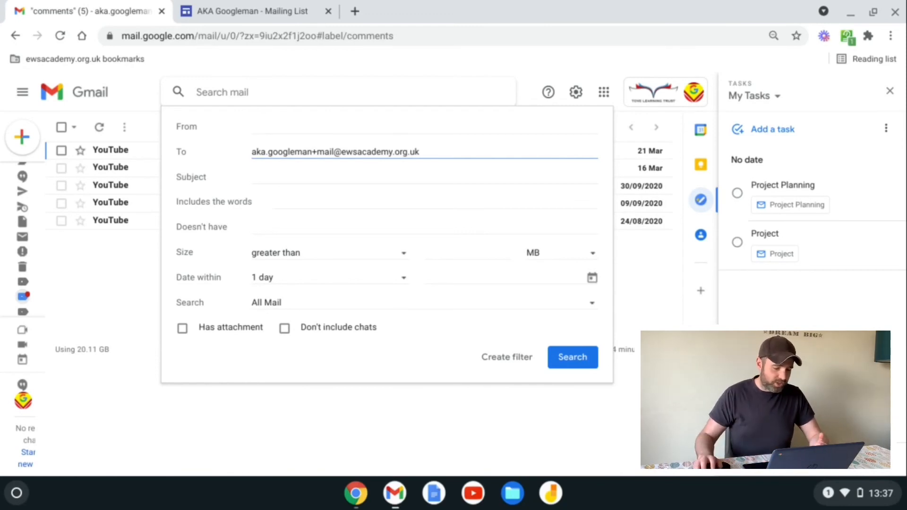
Step: Have the filter skip the Inbox, apply the maillist label, and never send to Spam
click(516, 359)
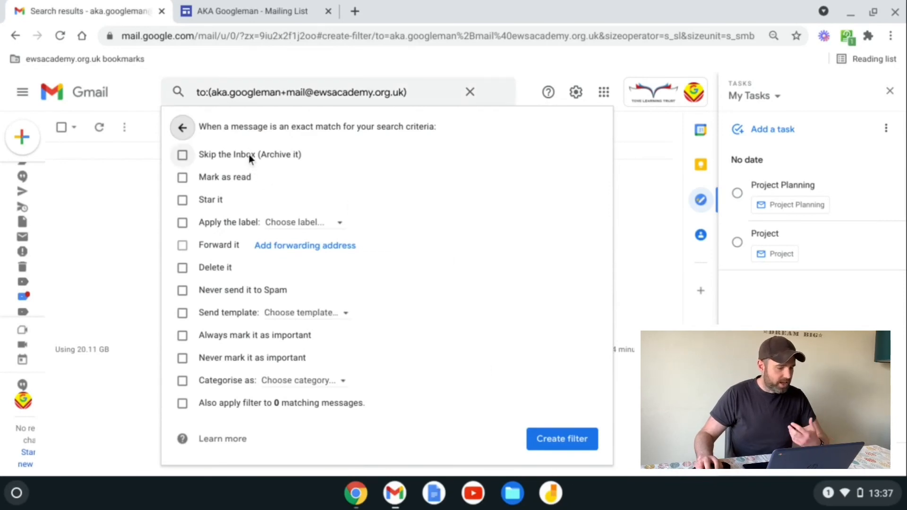
click(249, 155)
click(314, 229)
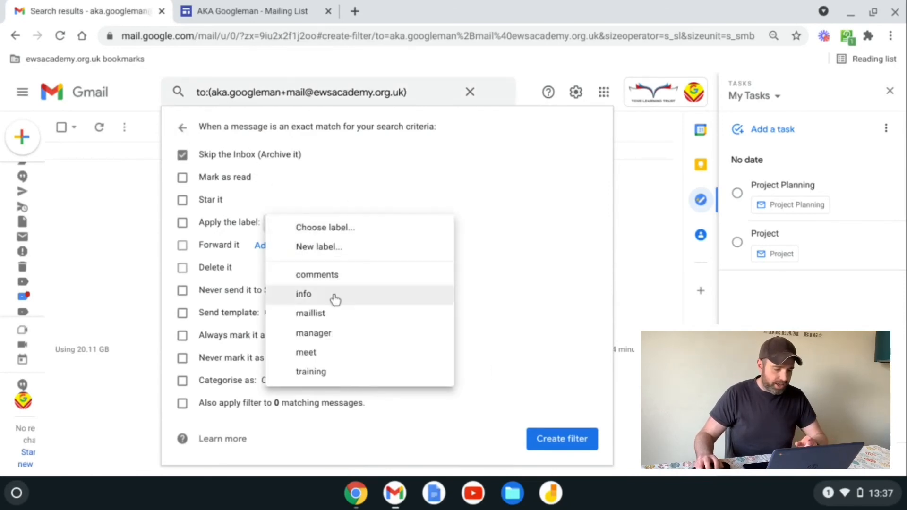
click(320, 313)
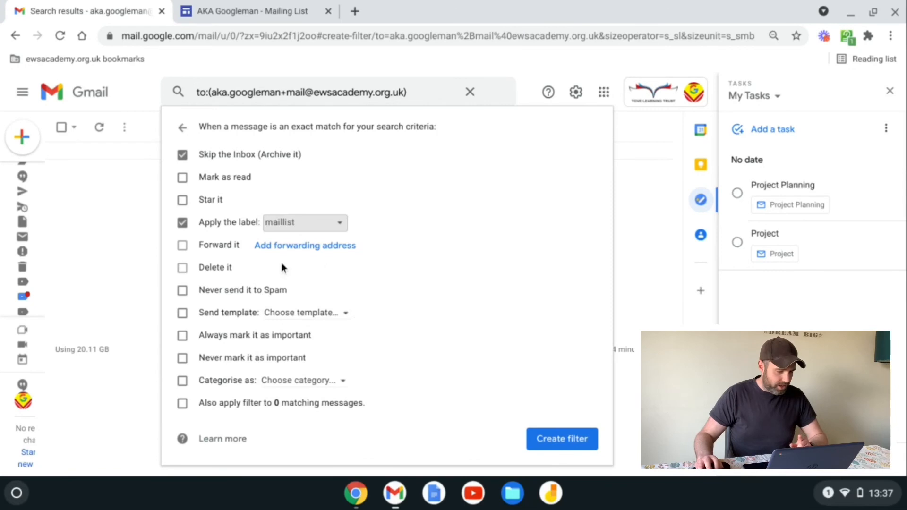
click(209, 289)
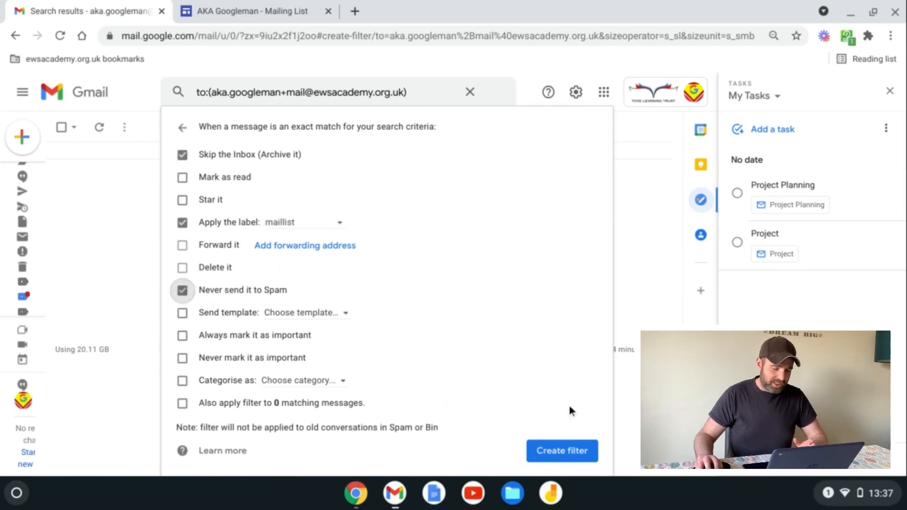
click(554, 453)
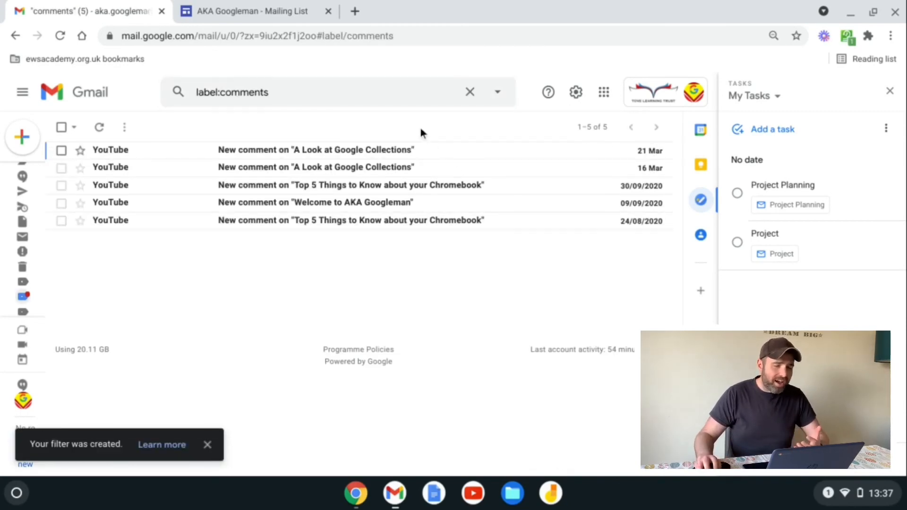
Step: Return Gmail to the inbox, then bring up the Mailing List page's sign-up form
key(g)
key(i)
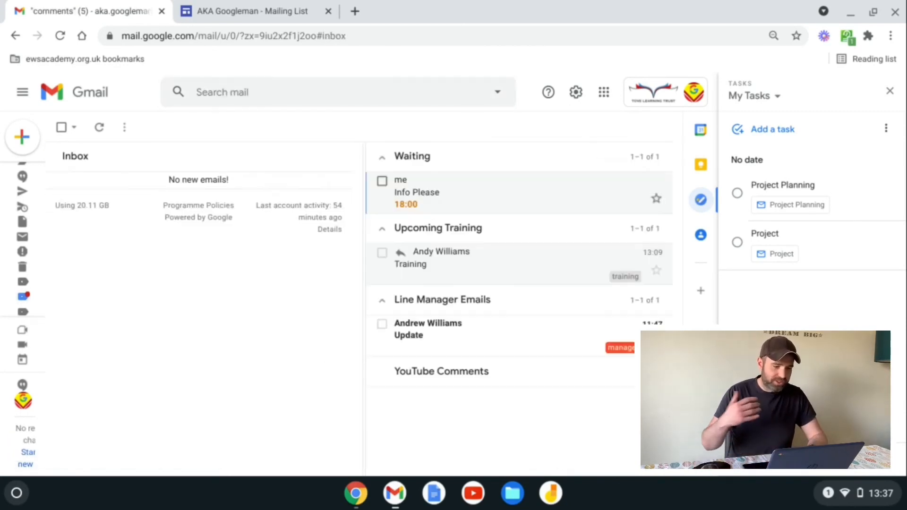
click(266, 15)
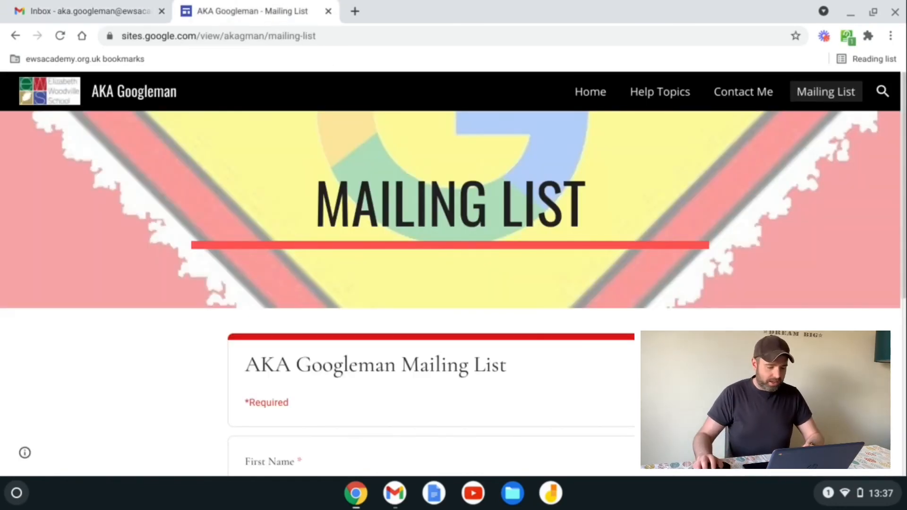
scroll(772, 286, down, 7)
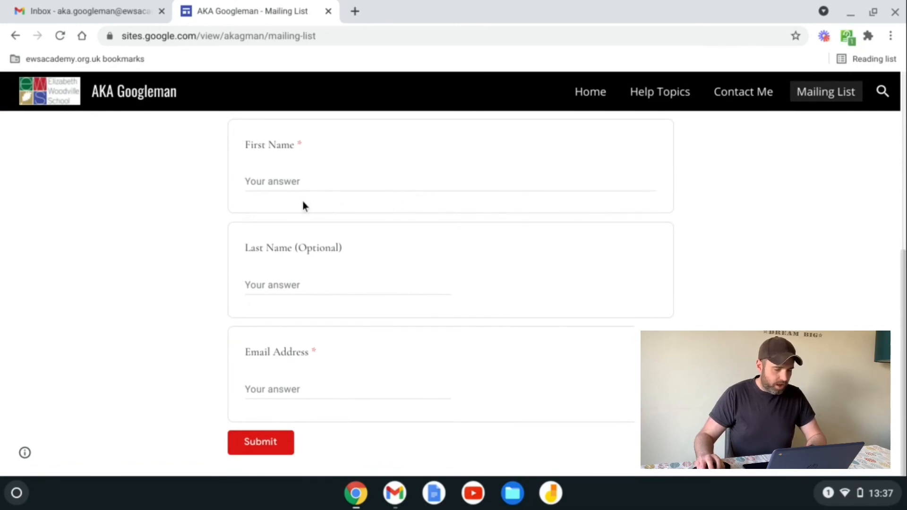
Step: Fill in the first name and the +mail alias email address, then submit the form
click(288, 182)
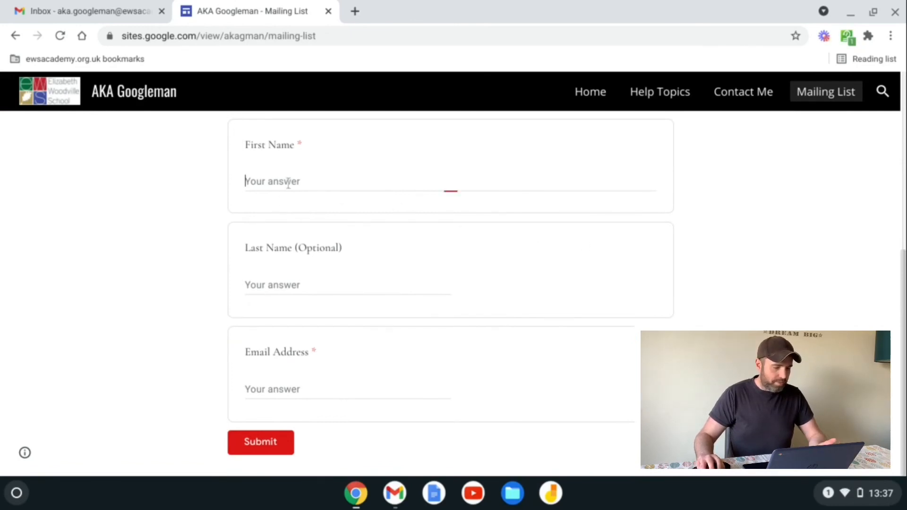
text(Andy)
key(Tab)
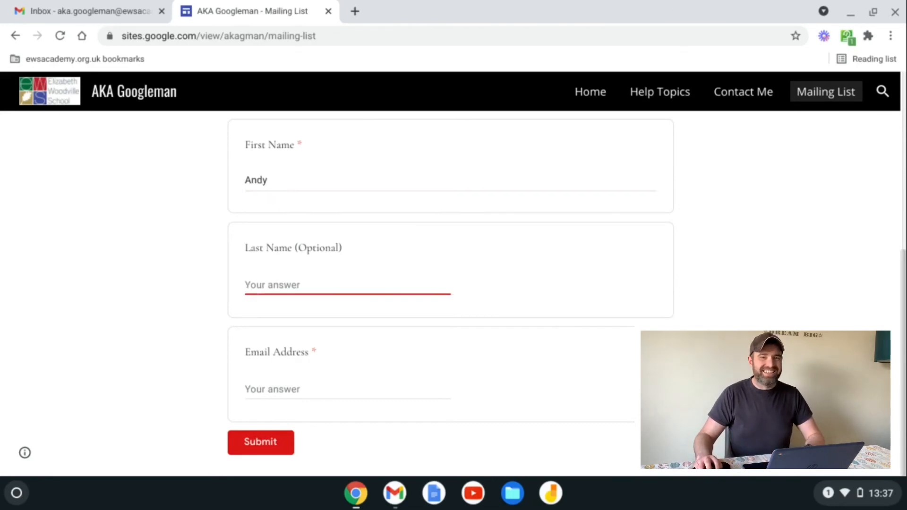
click(258, 389)
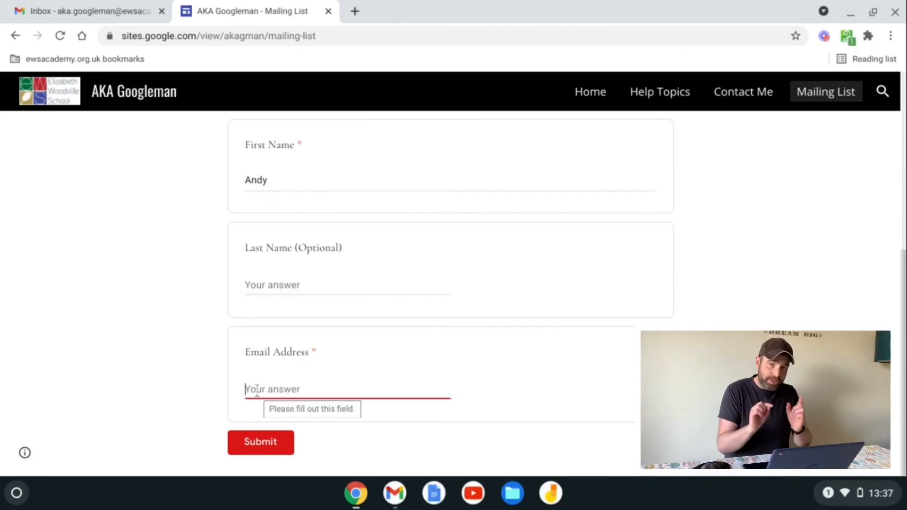
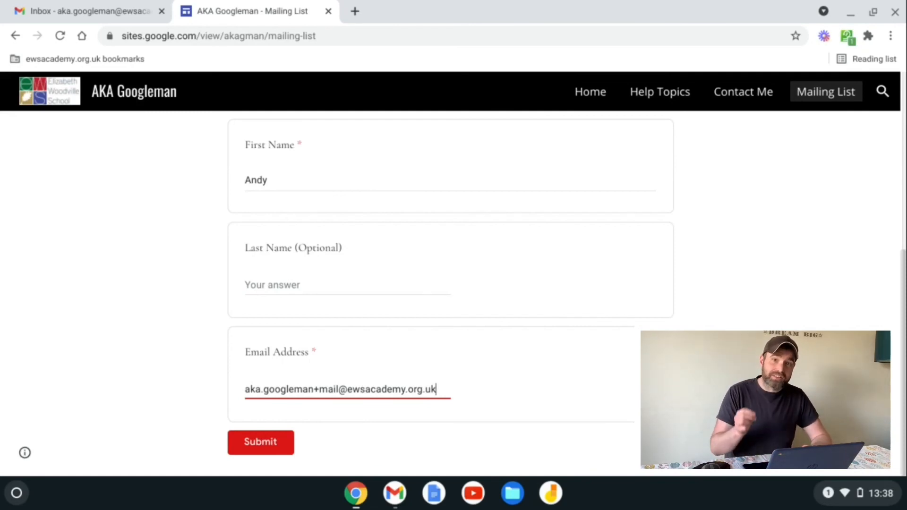
click(251, 452)
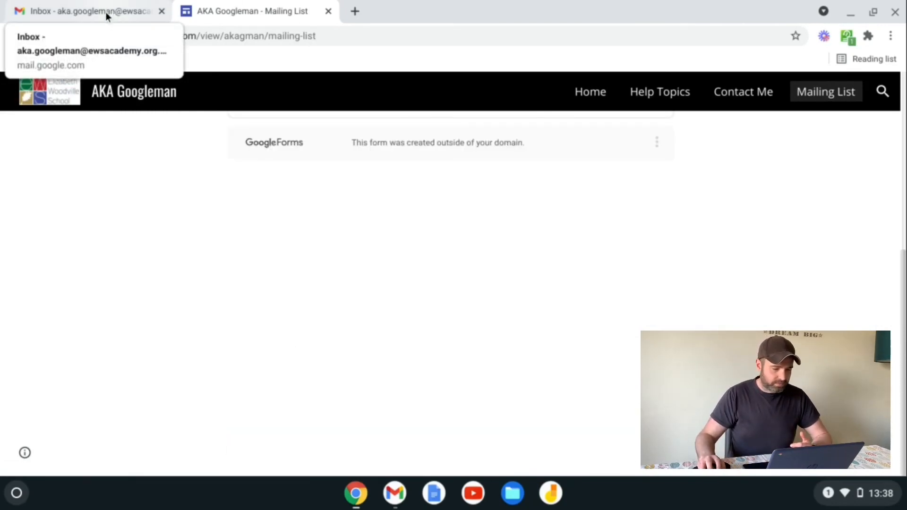
Step: Switch back to the Gmail inbox and expand the left sidebar to show all labels
click(106, 13)
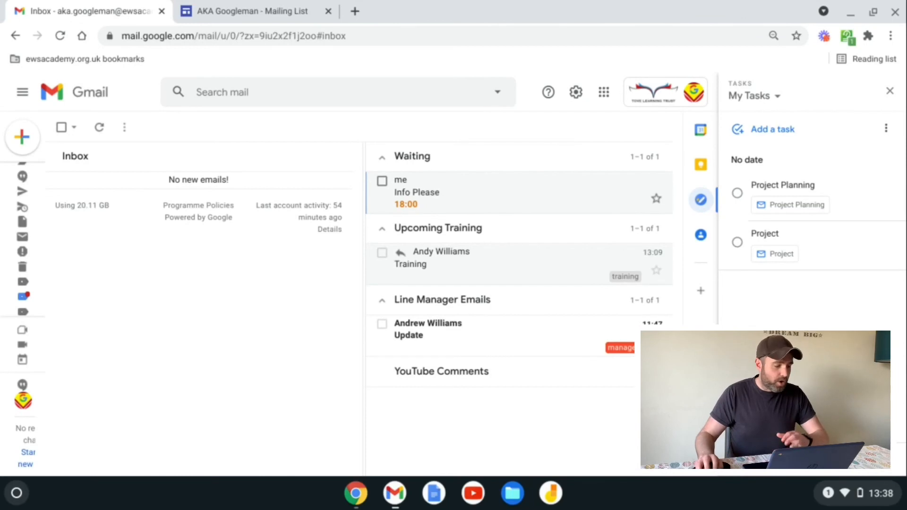
mouse_move(26, 238)
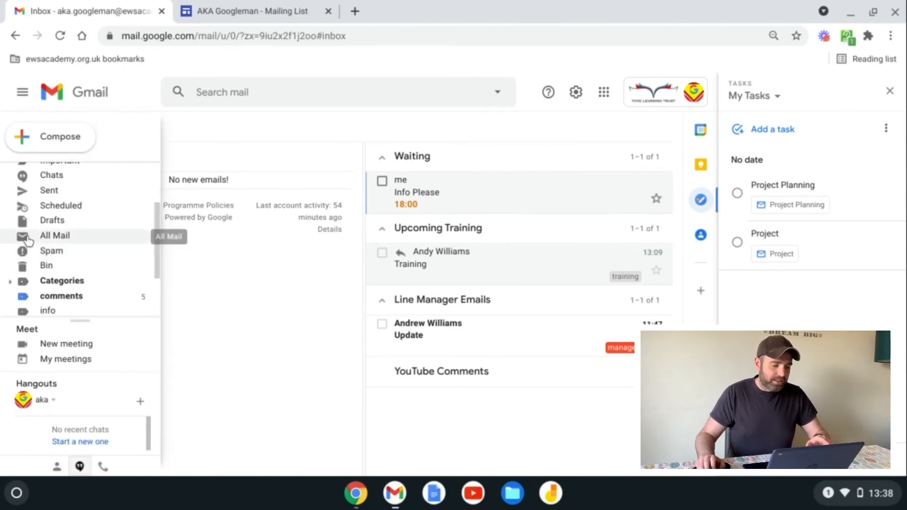
scroll(81, 236, up, 3)
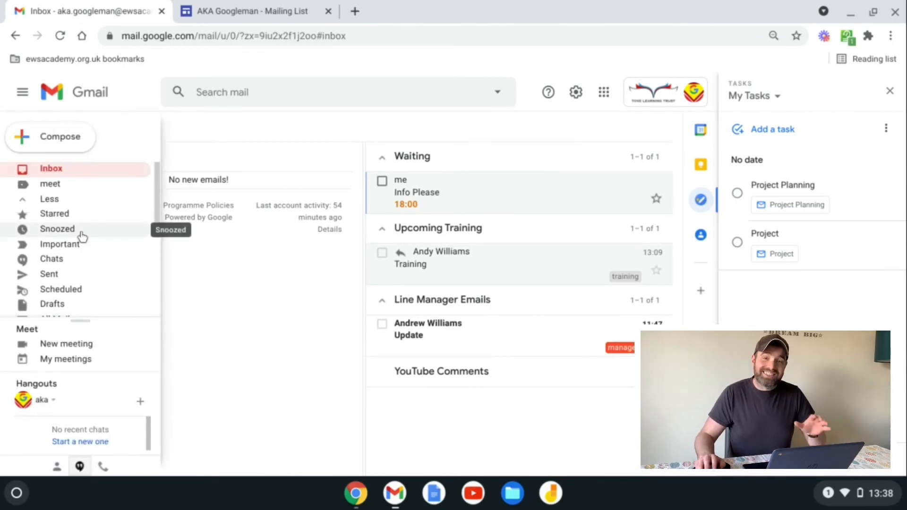